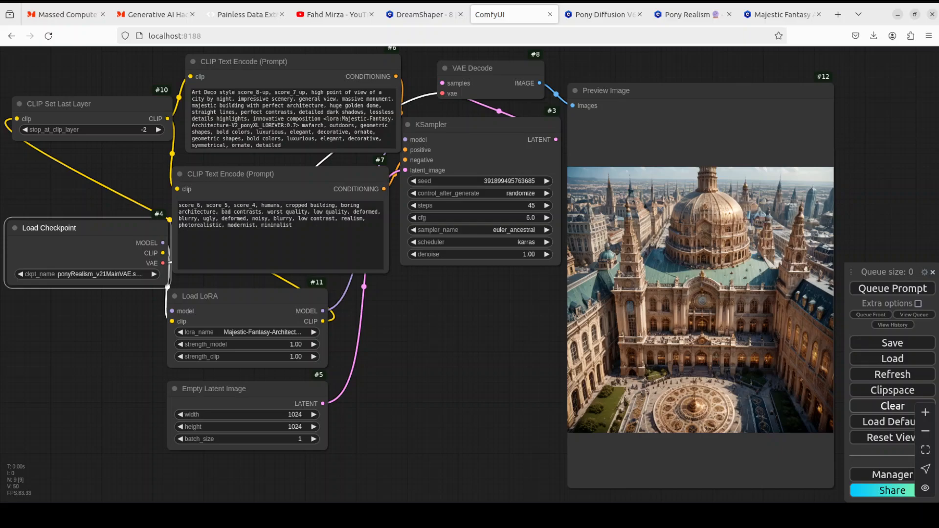
- Clear the current workflow from the ComfyUI canvas and confirm the removal
left_click(881, 409)
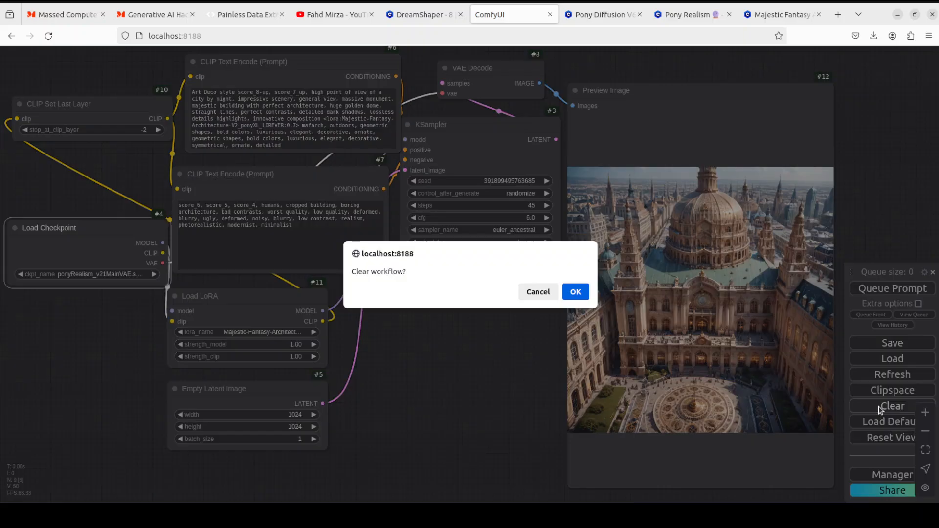
left_click(576, 292)
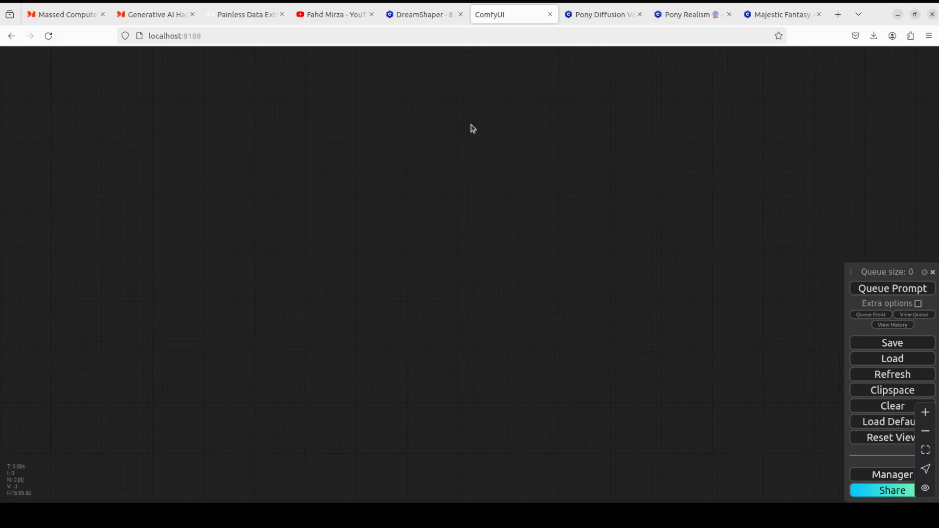
- Search the open YouTube channel's videos for comfyui, and return to the empty ComfyUI canvas
left_click(330, 14)
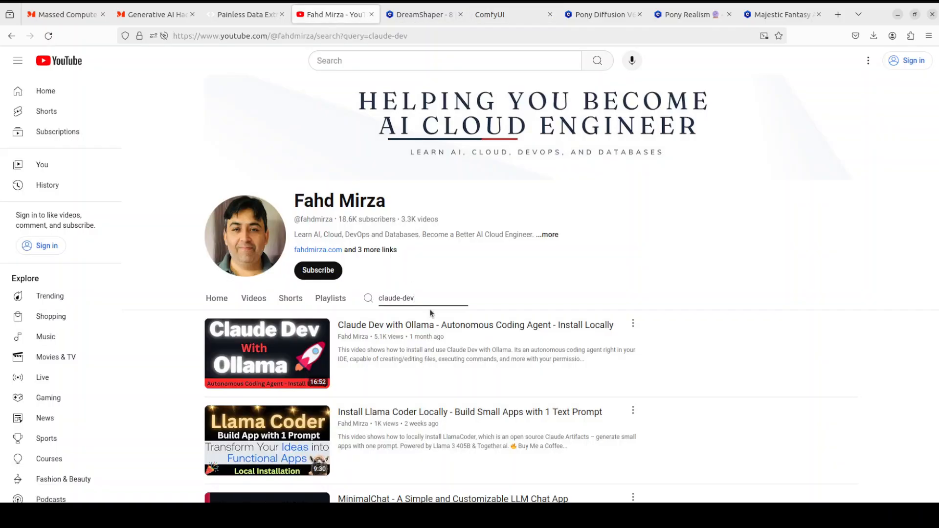
triple_click(377, 292)
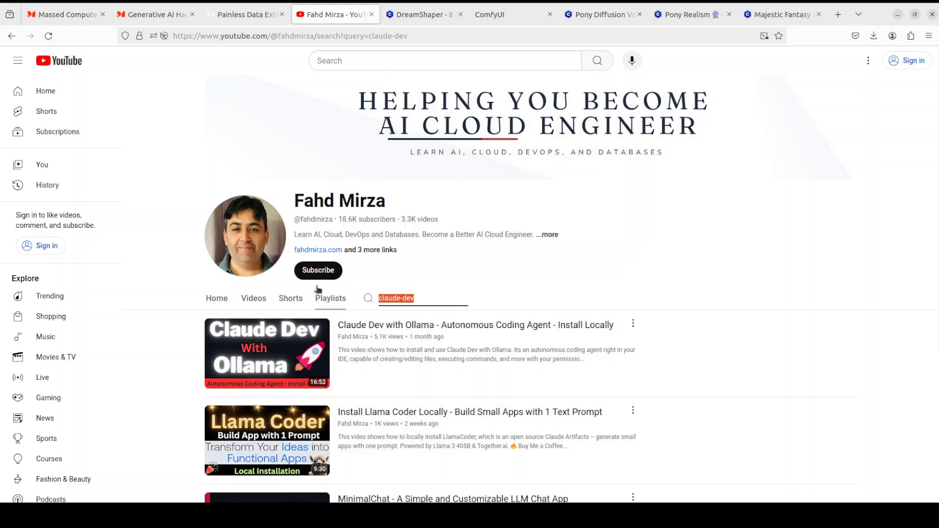
type("comfyui")
key("Return")
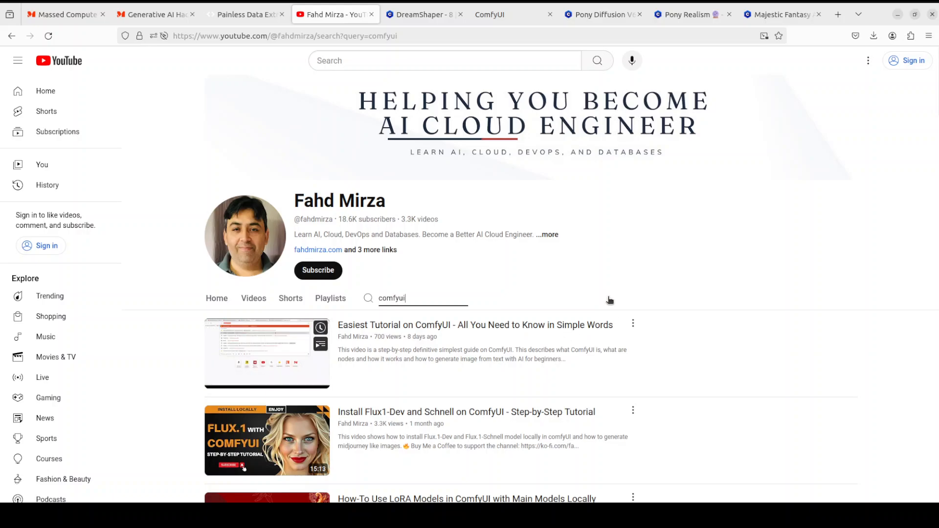
left_click(503, 15)
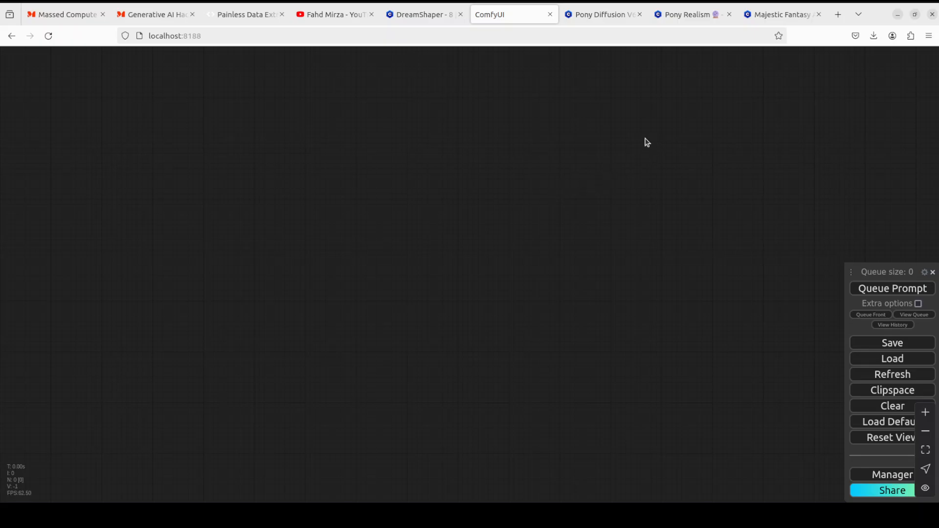
- Look over the Pony Diffusion V6 XL and Majestic Fantasy Architectures model pages and the Massed Compute site
left_click(601, 32)
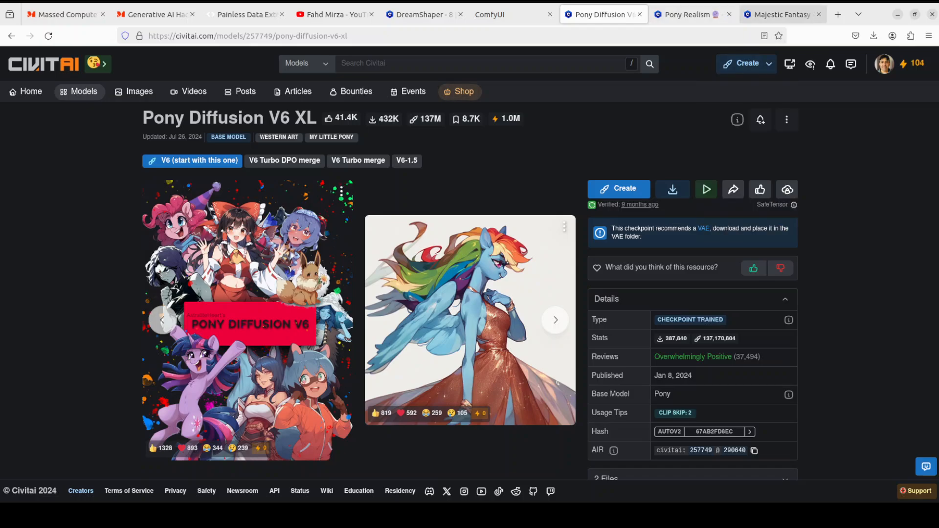
left_click(781, 14)
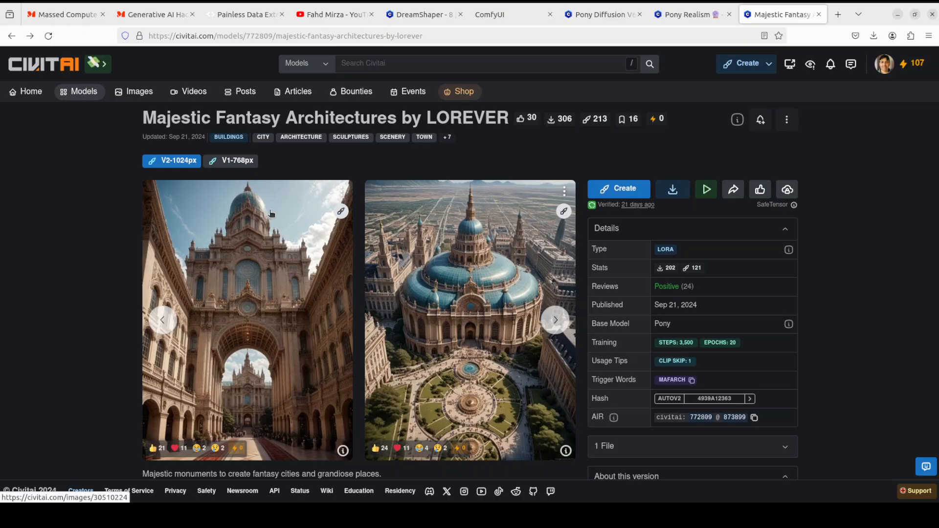
left_click(68, 15)
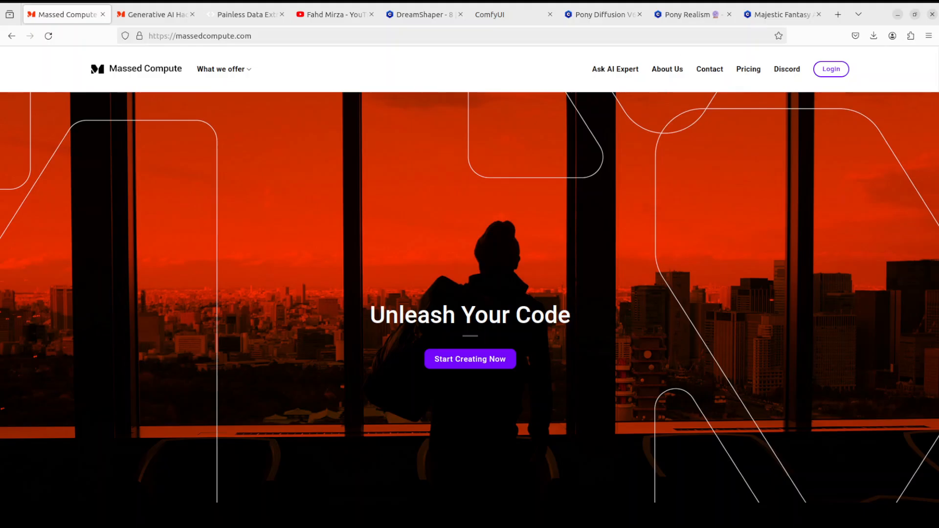
left_click(772, 19)
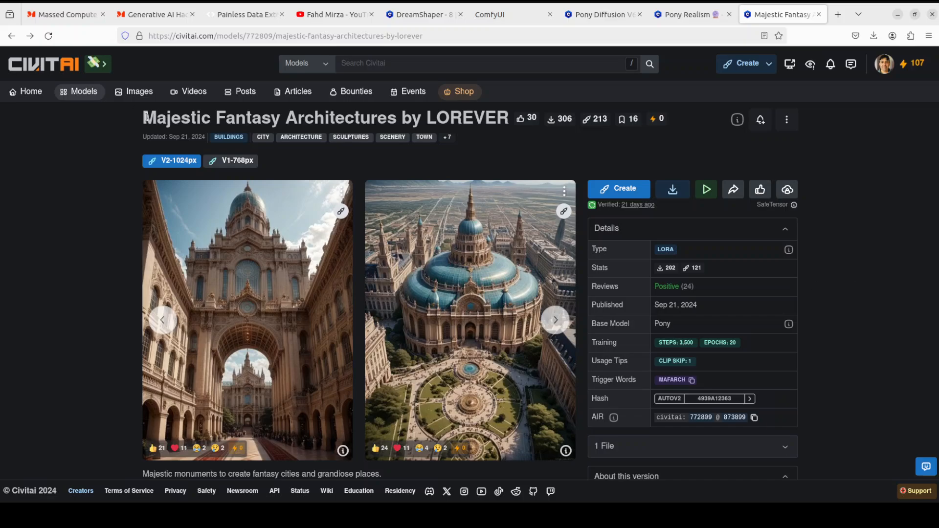
- Examine the title, type and base model of the Majestic Fantasy Architectures LoRA and compare with the Pony Diffusion V6 XL page
left_click_drag(145, 118, 505, 118)
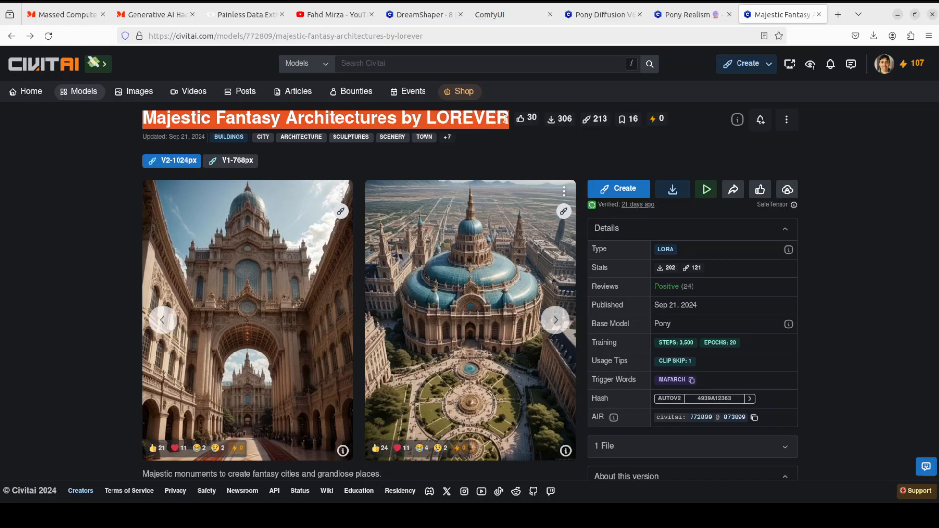
left_click(233, 117)
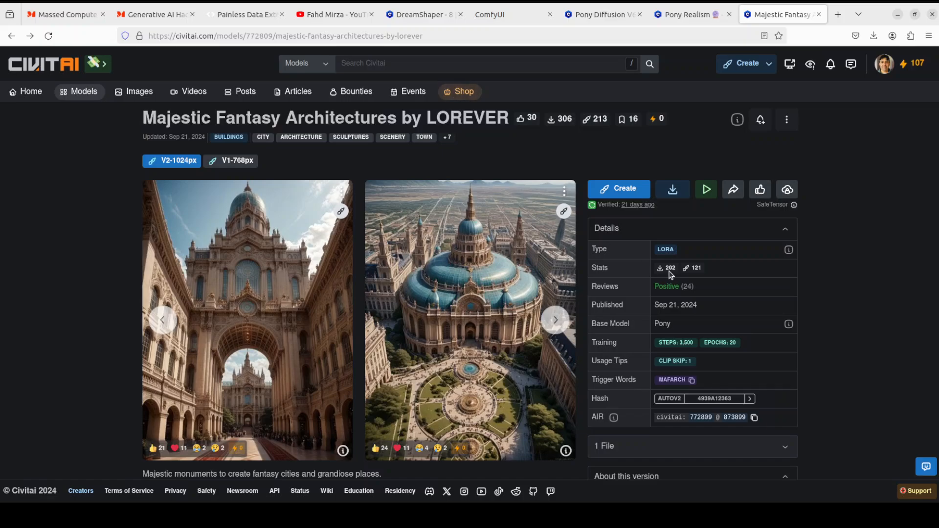
left_click_drag(591, 248, 686, 250)
left_click(868, 277)
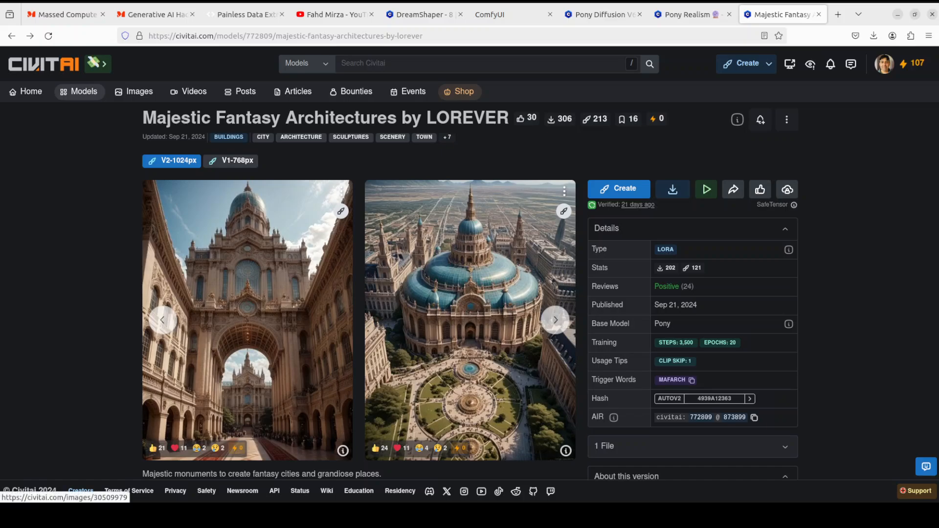
left_click_drag(592, 325, 688, 330)
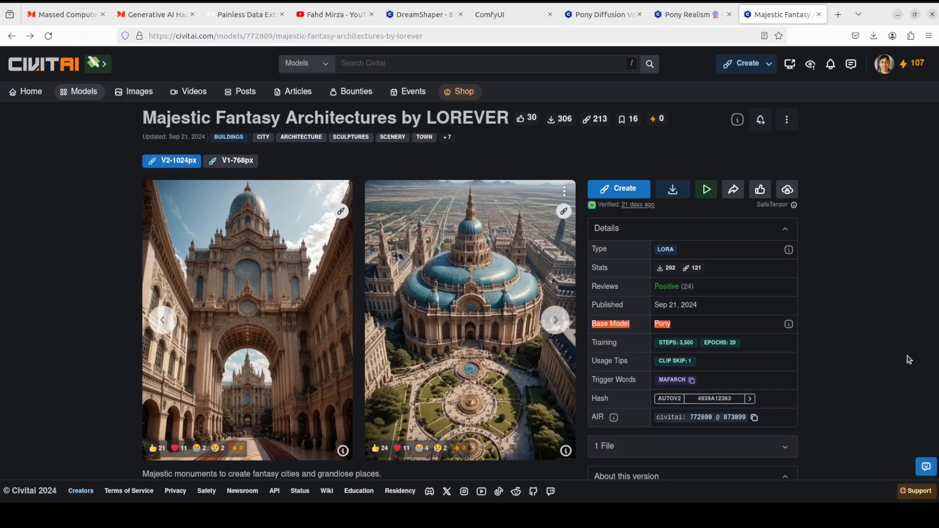
left_click(836, 355)
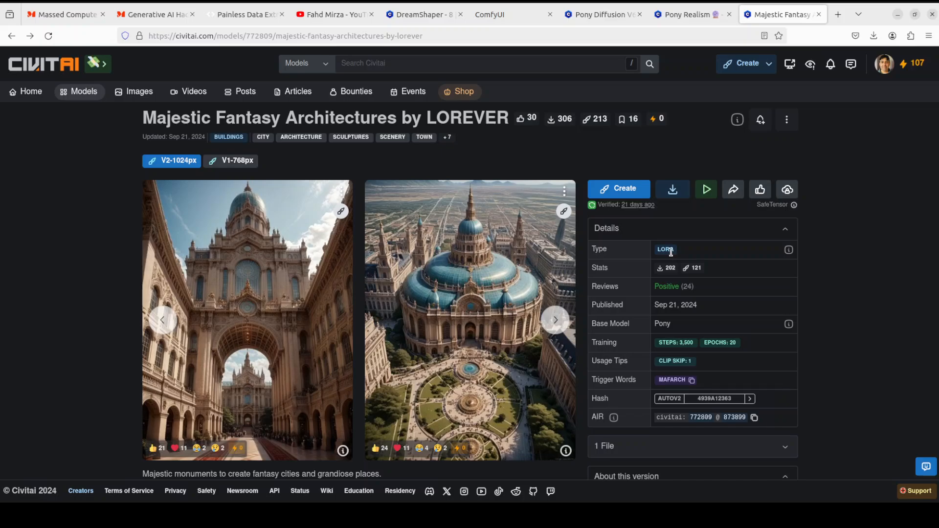
double_click(660, 324)
left_click(602, 15)
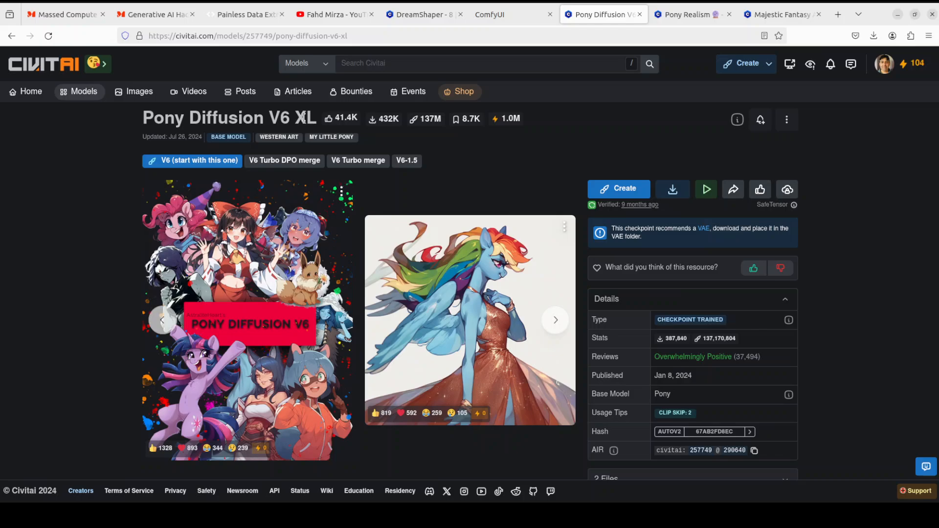
left_click(789, 16)
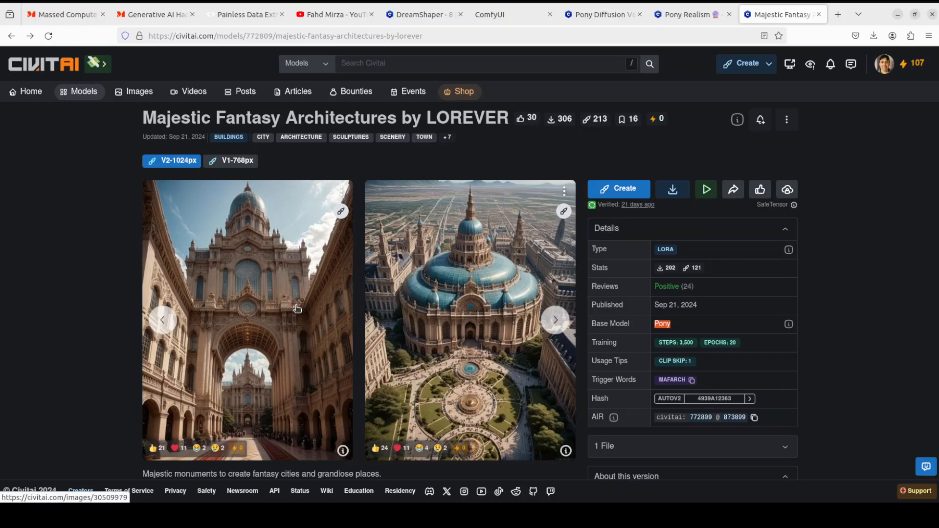
- Open the LoRA's sample image of the blue-domed building and examine the resources used in its generation data
left_click(438, 311)
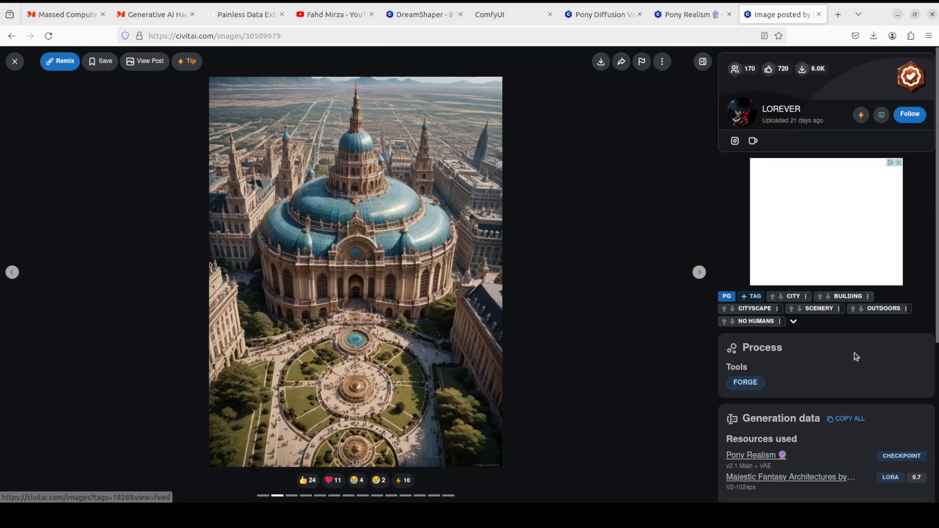
scroll(870, 361, "down", 2)
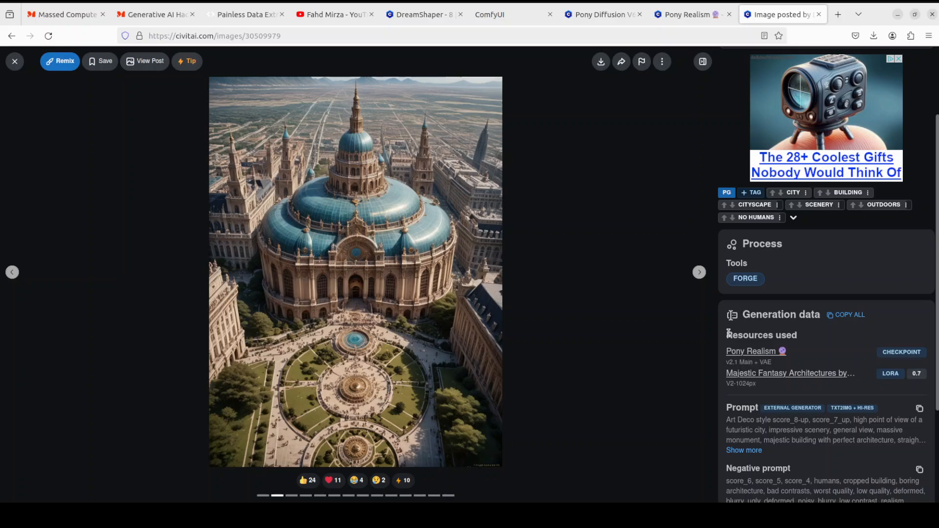
left_click_drag(729, 333, 788, 335)
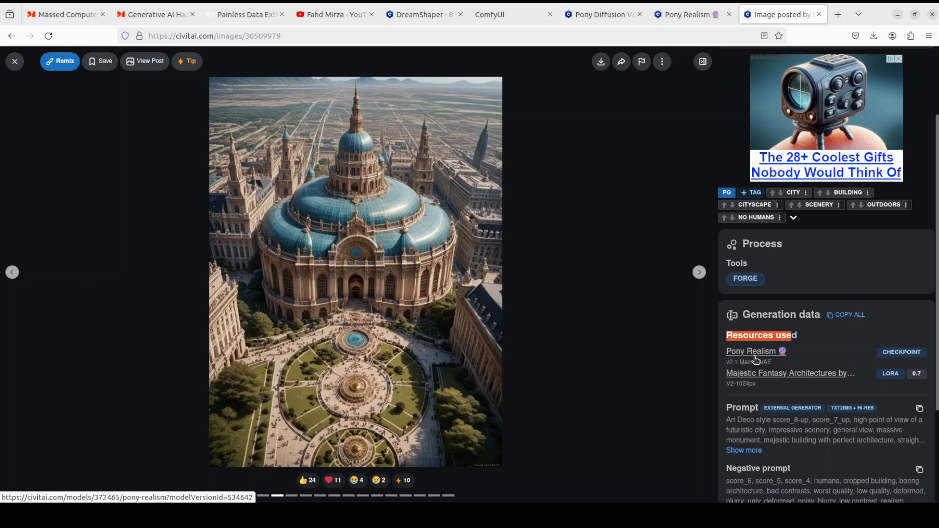
- Check the Pony Realism checkpoint's base model against the Pony Diffusion V6 XL page, and close the sample image view
left_click(684, 16)
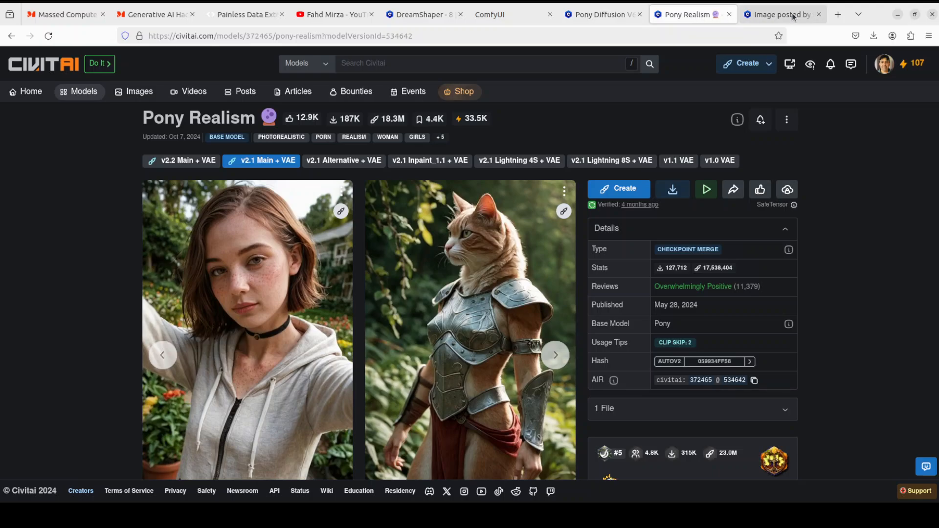
key("ctrl+Tab")
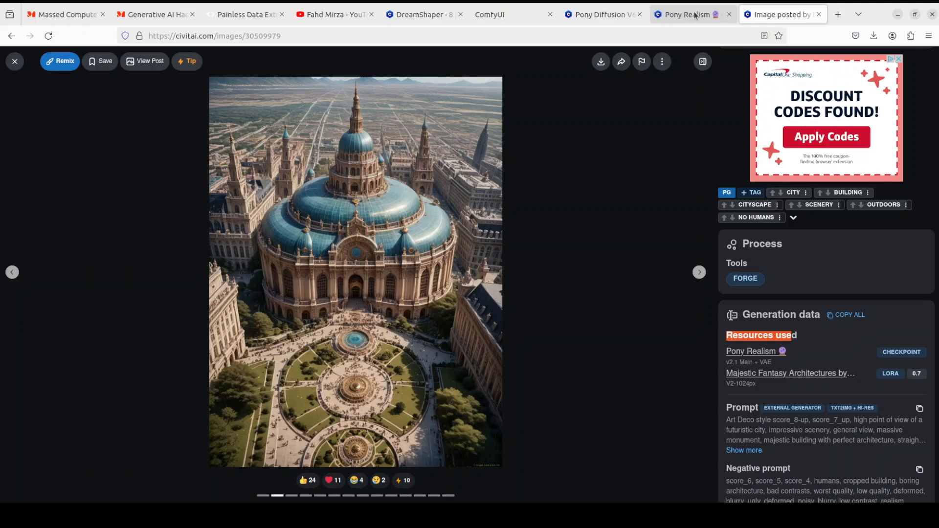
left_click(694, 16)
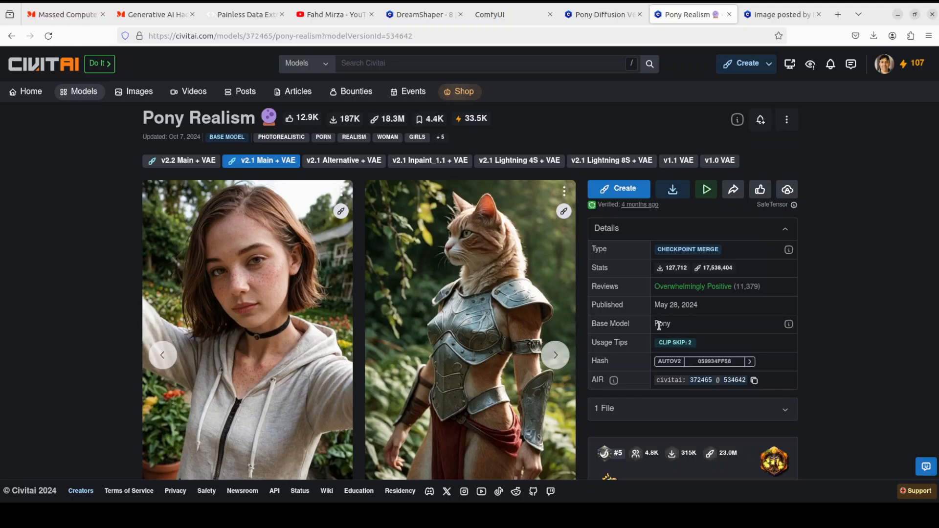
left_click_drag(658, 325, 671, 324)
left_click(602, 14)
left_click(677, 14)
left_click(782, 15)
left_click(15, 62)
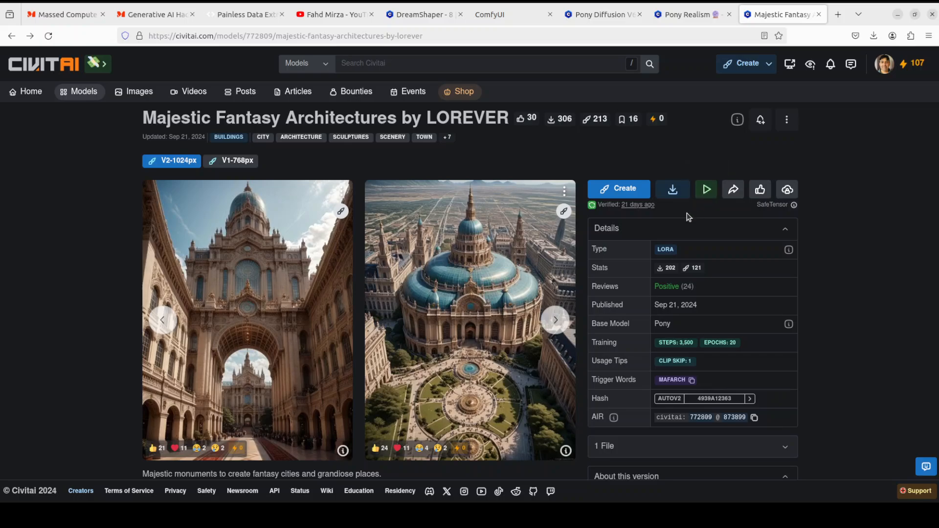
- Browse to ComfyUI/models/loras as the save location for the Majestic Fantasy Architectures V2 LoRA file, and close the save dialog
left_click(690, 15)
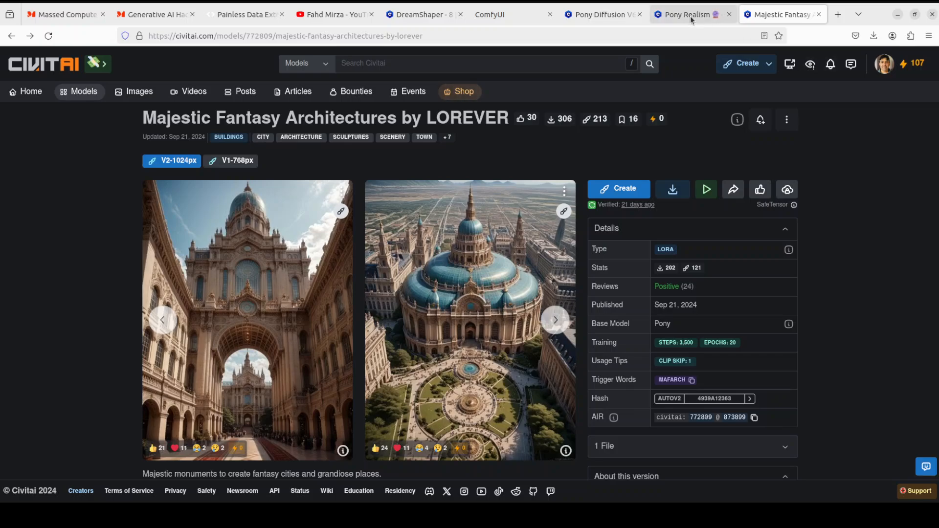
left_click(770, 15)
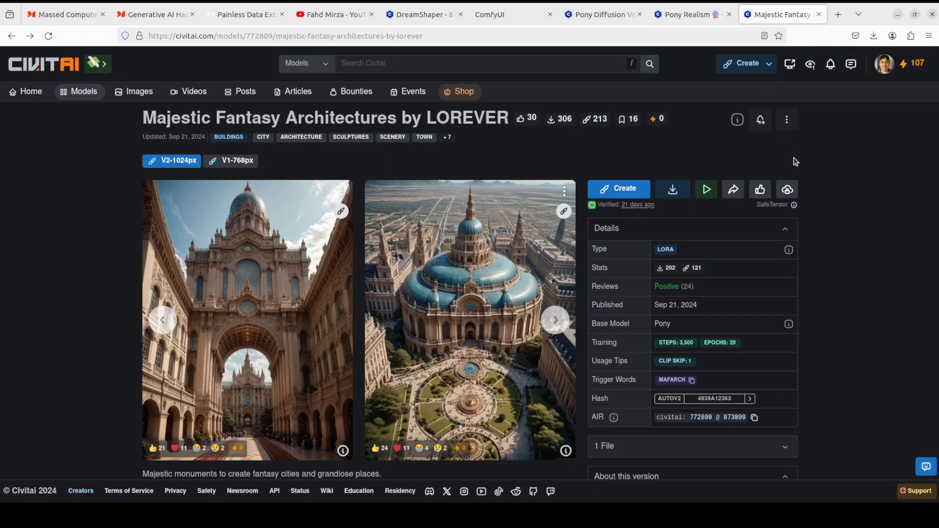
right_click(673, 195)
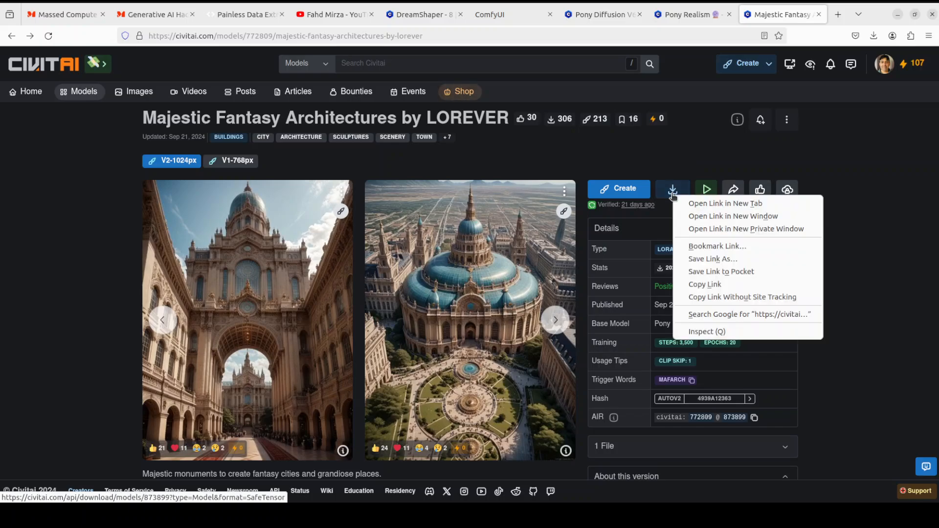
left_click(713, 259)
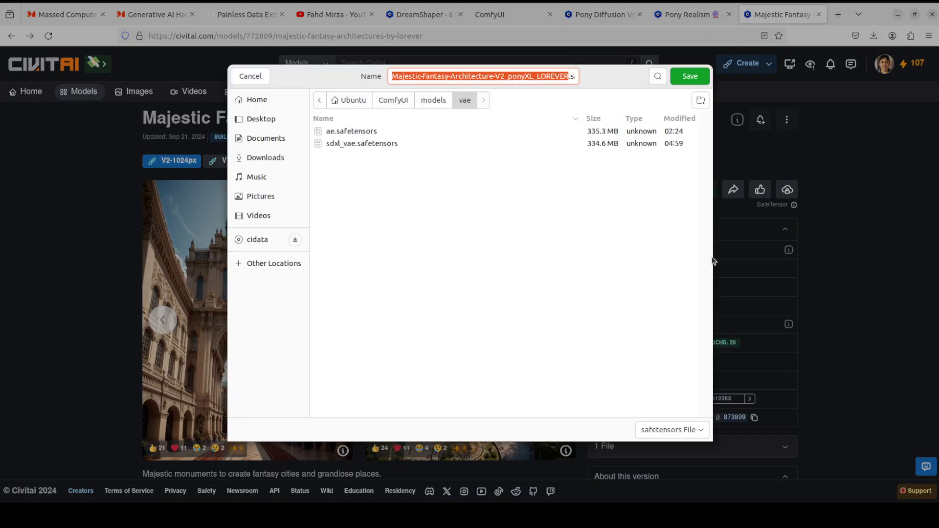
left_click(348, 101)
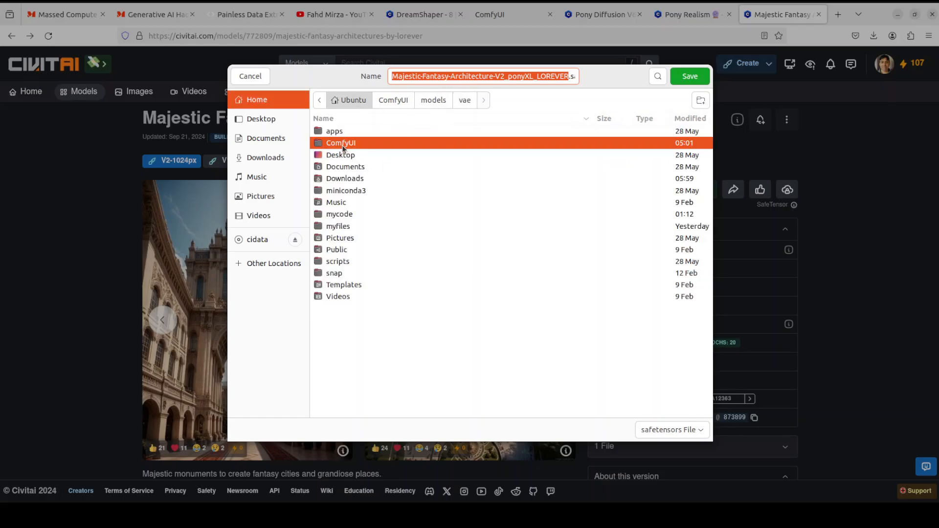
double_click(343, 146)
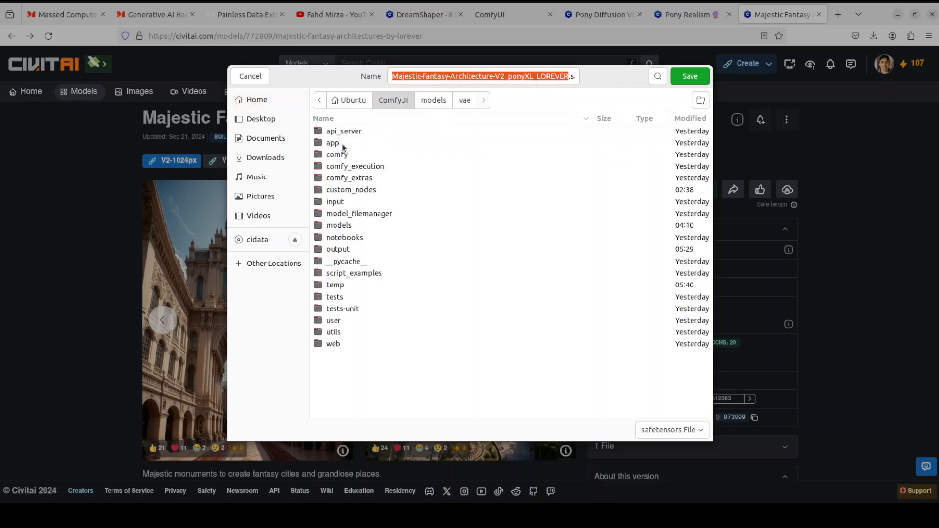
double_click(337, 225)
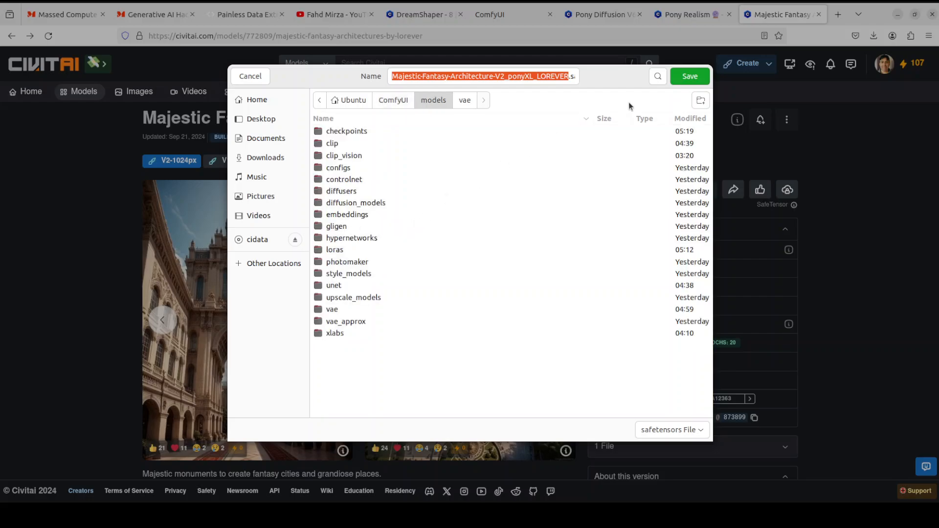
left_click(333, 251)
double_click(337, 251)
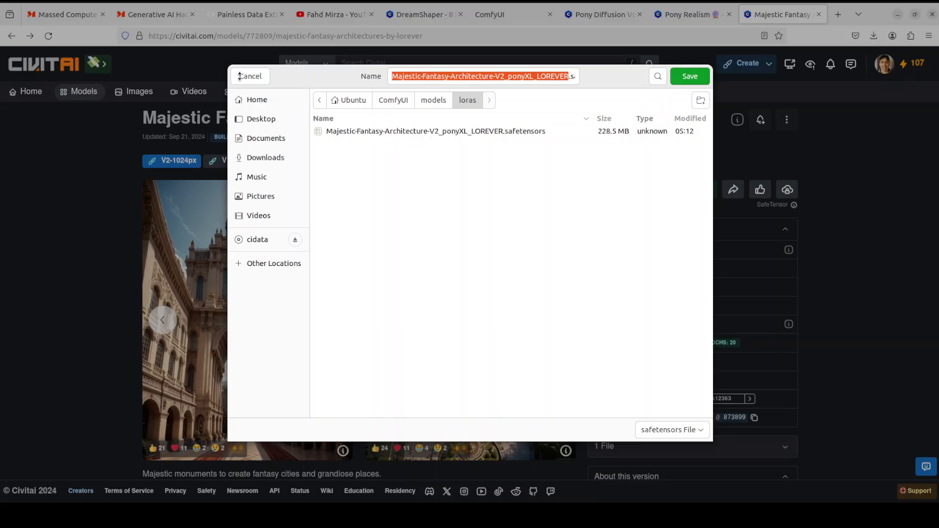
left_click(689, 75)
- Browse to ComfyUI/models/checkpoints as the save location for the Pony Realism v2.1 checkpoint, check the files already there, and cancel the save
left_click(674, 16)
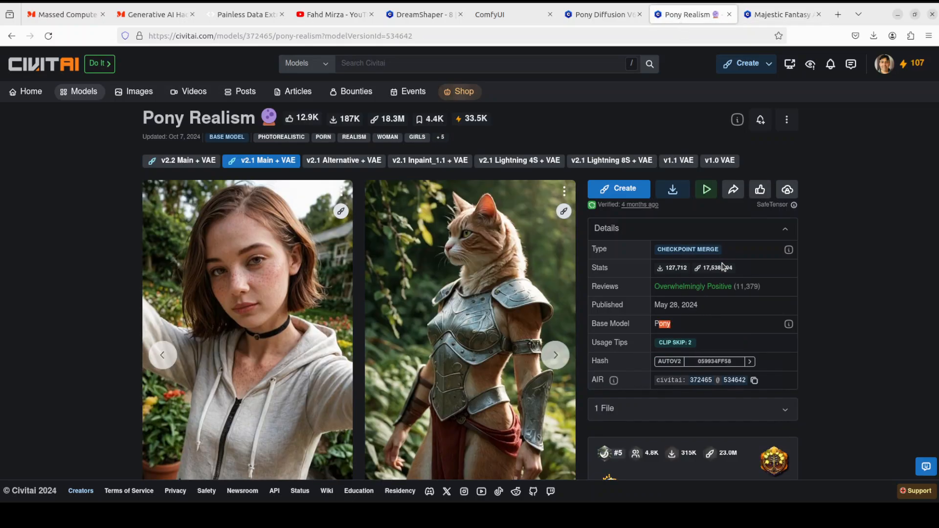
right_click(672, 193)
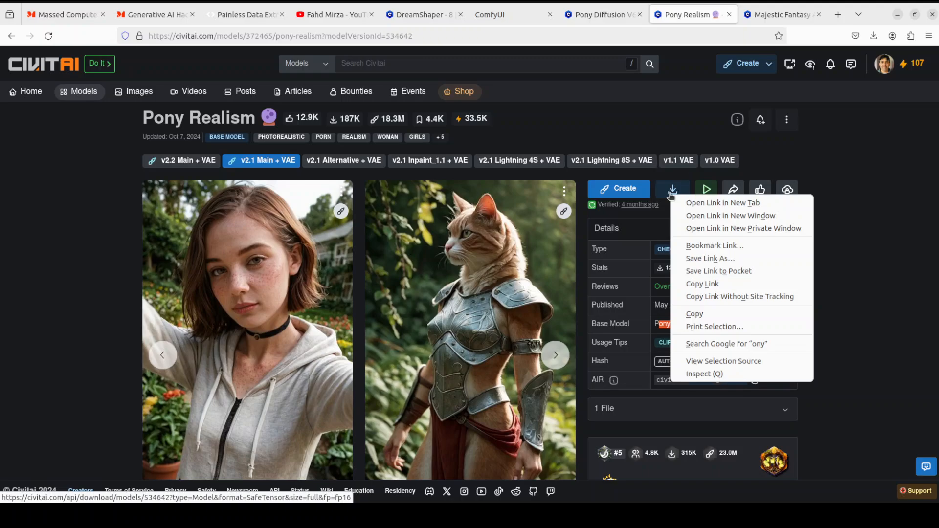
left_click(718, 262)
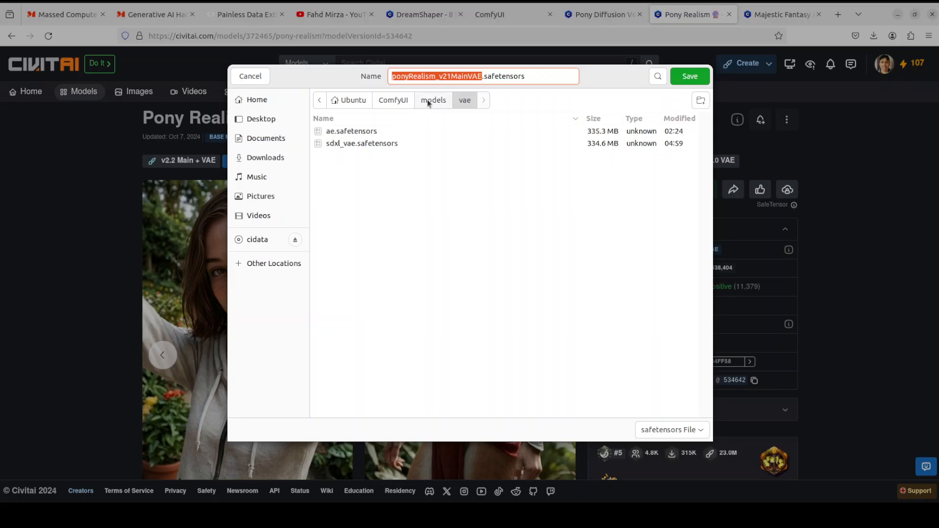
left_click(428, 99)
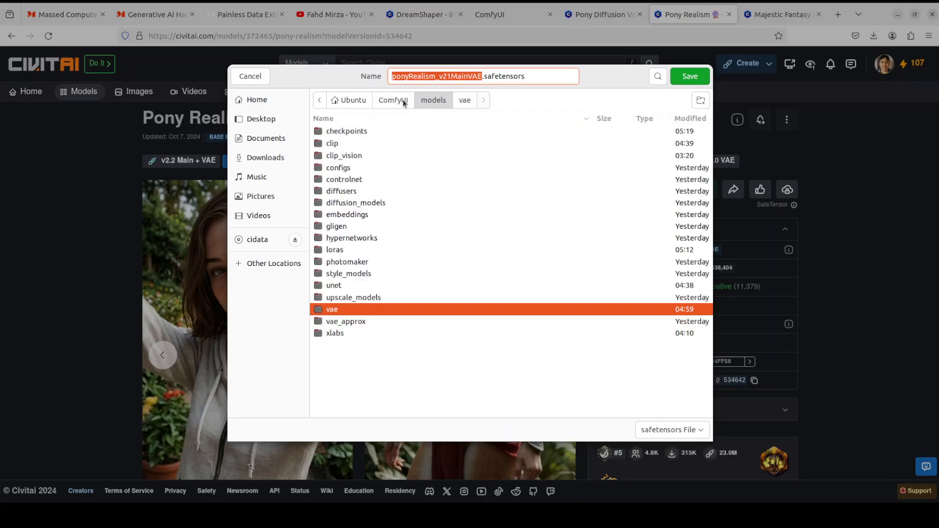
double_click(335, 132)
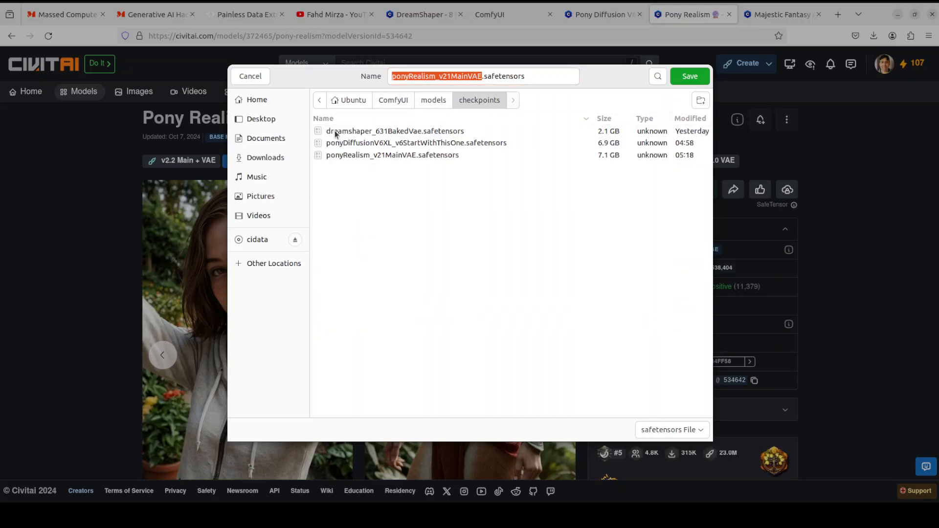
left_click(349, 156)
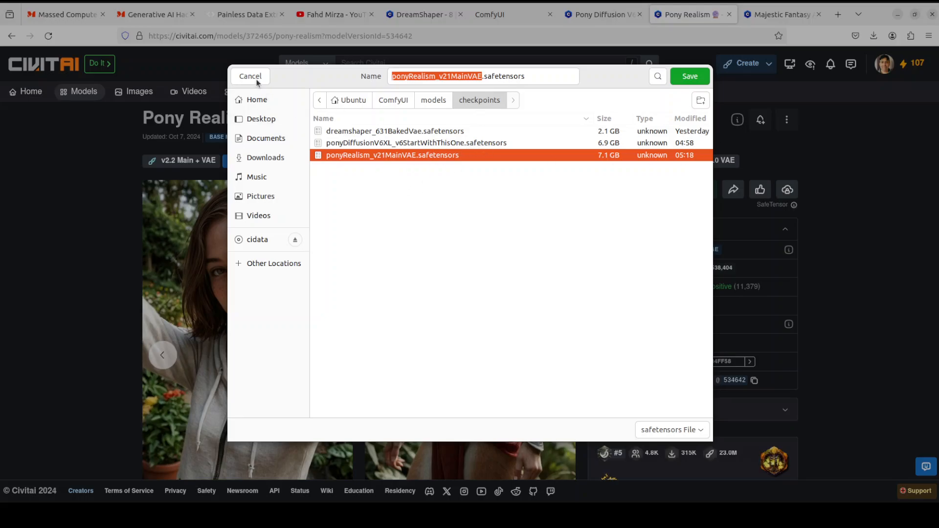
left_click(361, 142)
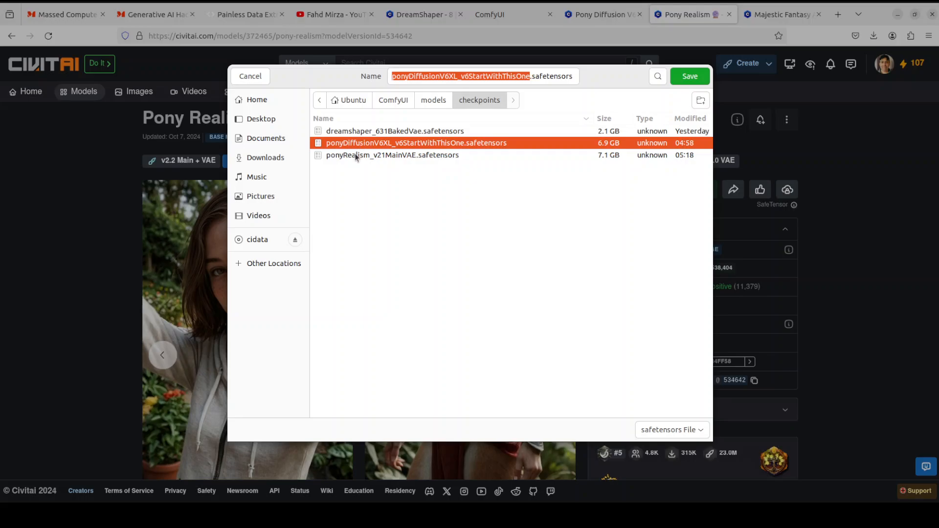
key("Down")
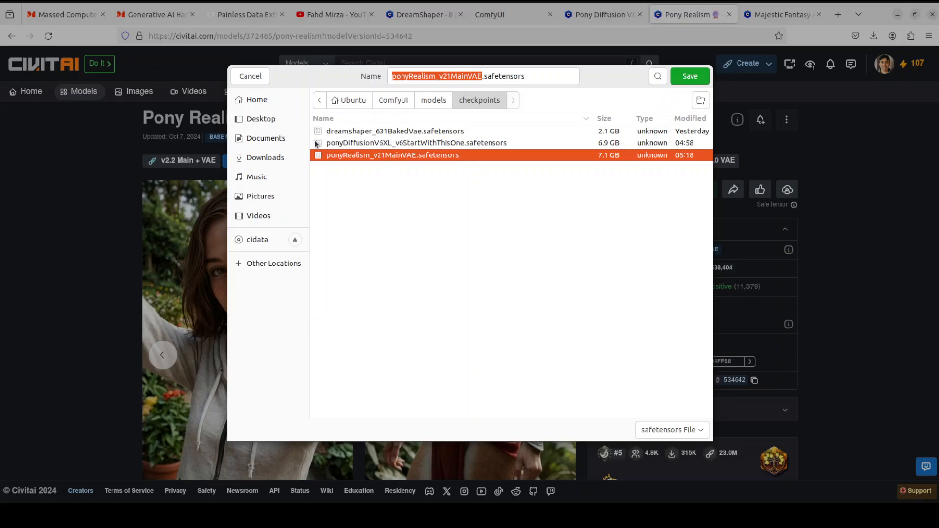
left_click(260, 77)
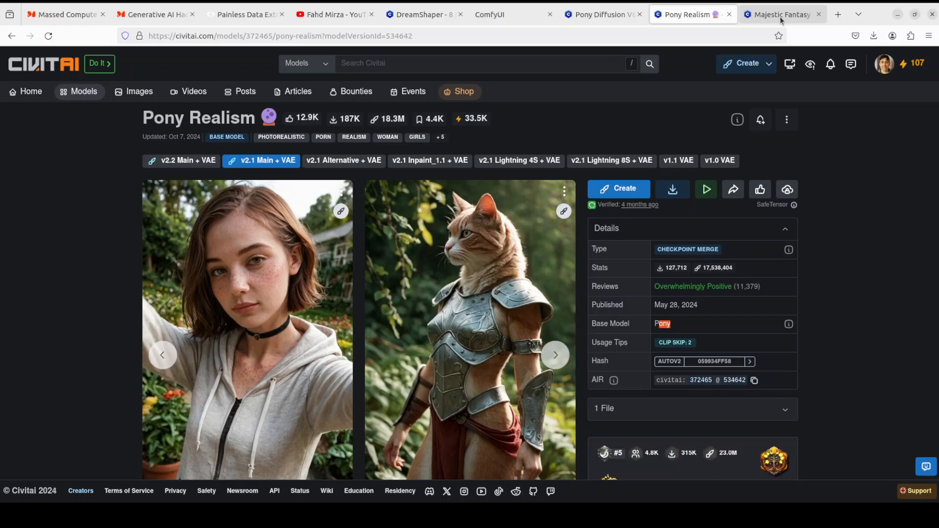
- Switch to ComfyUI, load the default workflow, and set the Load Checkpoint node's model to ponyRealism_v21MainVAE.safetensors
left_click(499, 18)
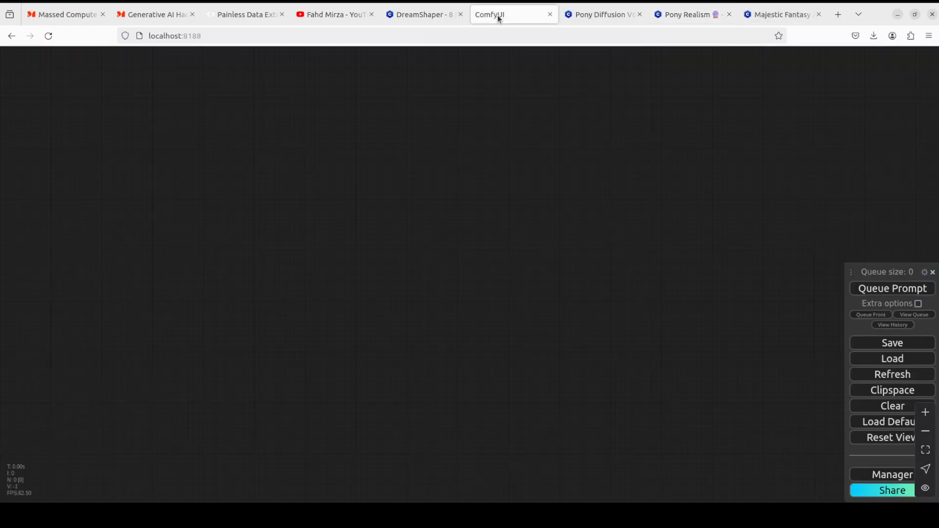
left_click(883, 381)
left_click(889, 426)
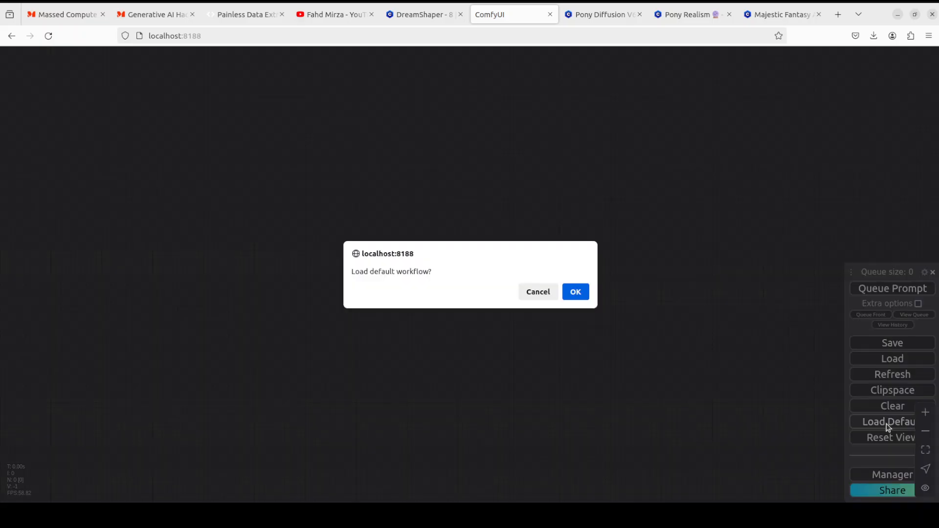
left_click(582, 292)
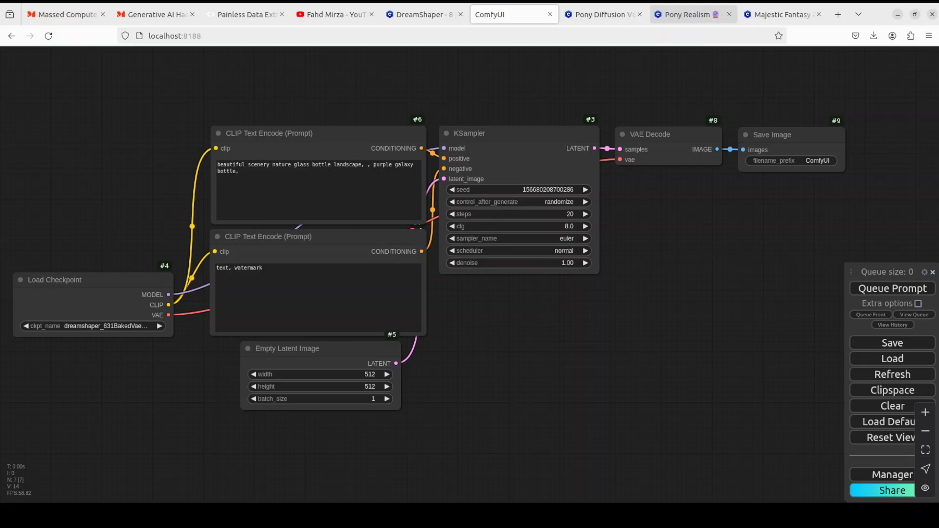
left_click(84, 326)
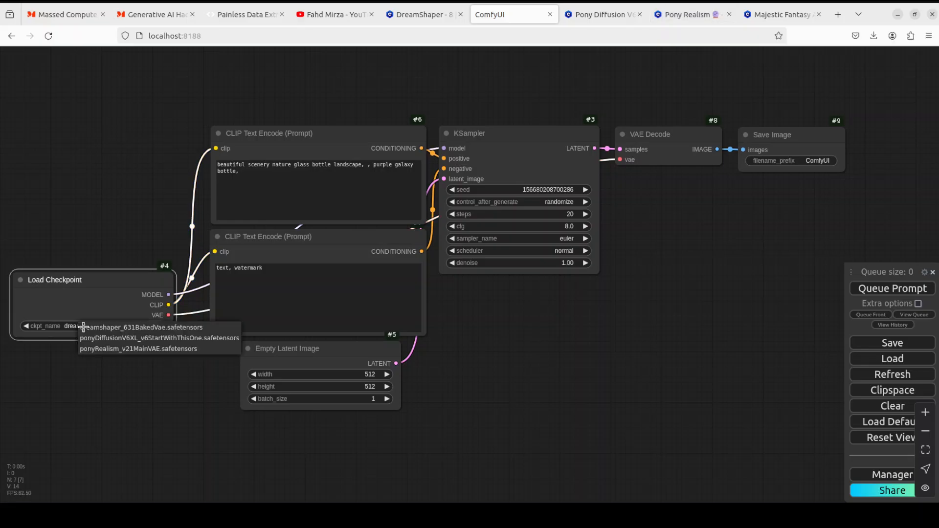
left_click(101, 349)
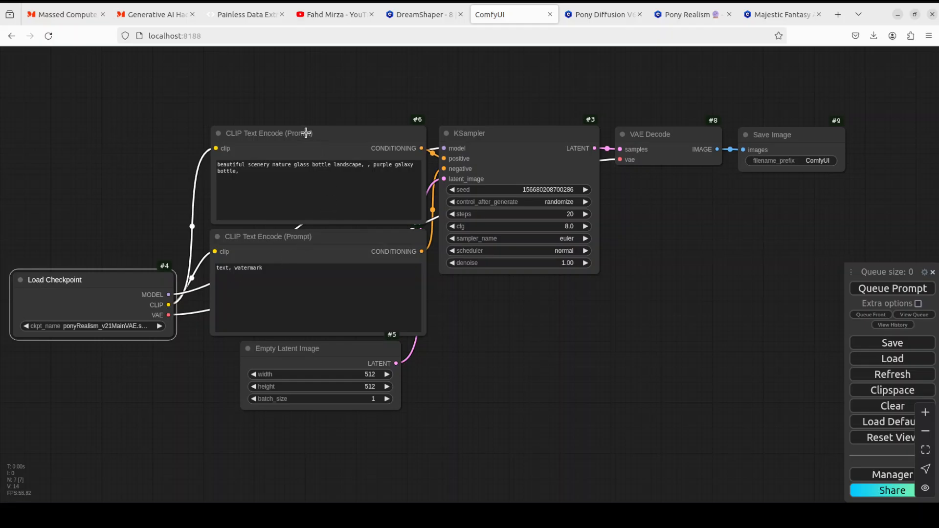
- Move both CLIP Text Encode nodes up and the Empty Latent Image node down to open a gap between them
left_click_drag(306, 133, 289, 81)
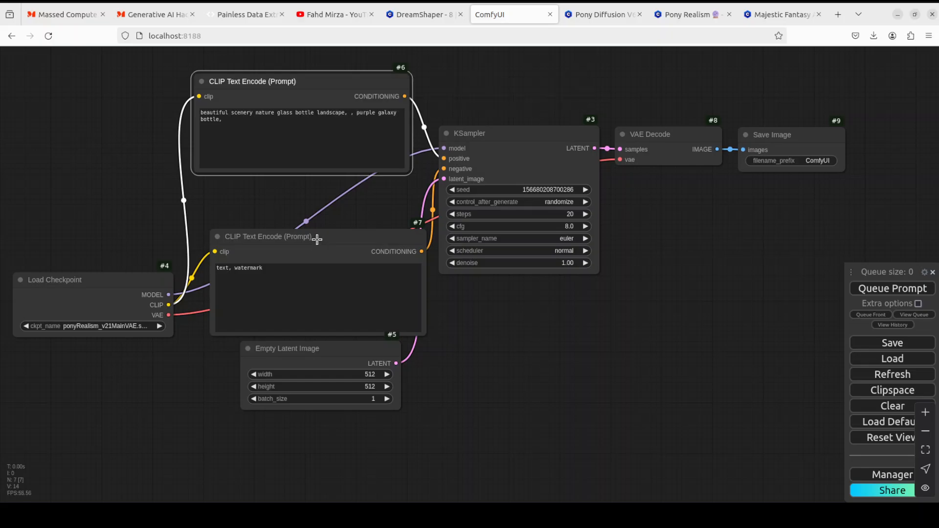
left_click_drag(317, 239, 301, 202)
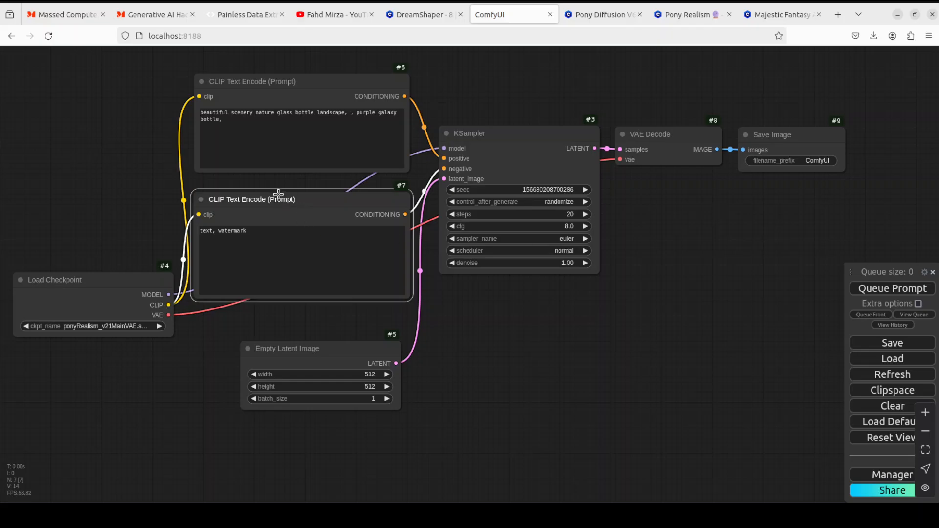
left_click_drag(279, 198, 277, 188)
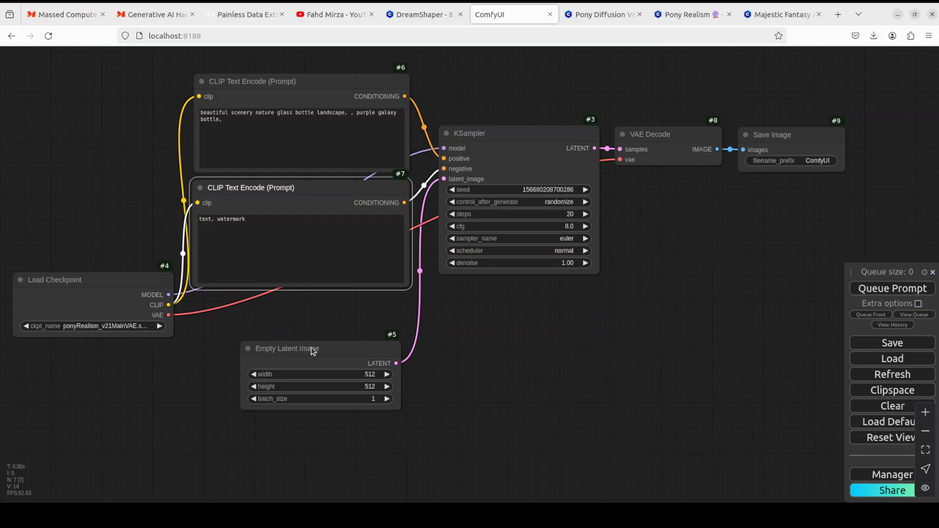
left_click_drag(312, 347, 316, 381)
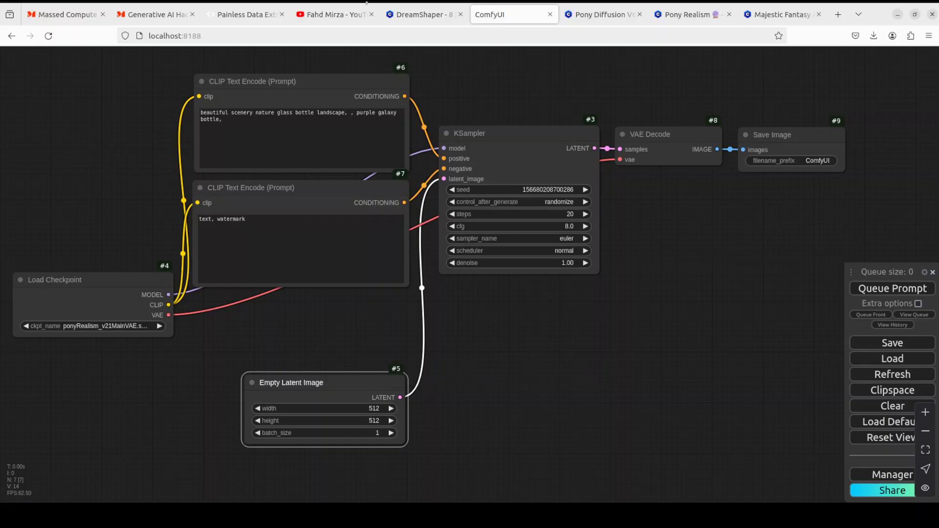
- Look at the YouTube channel's ComfyUI video list and return to the ComfyUI workflow
left_click(335, 14)
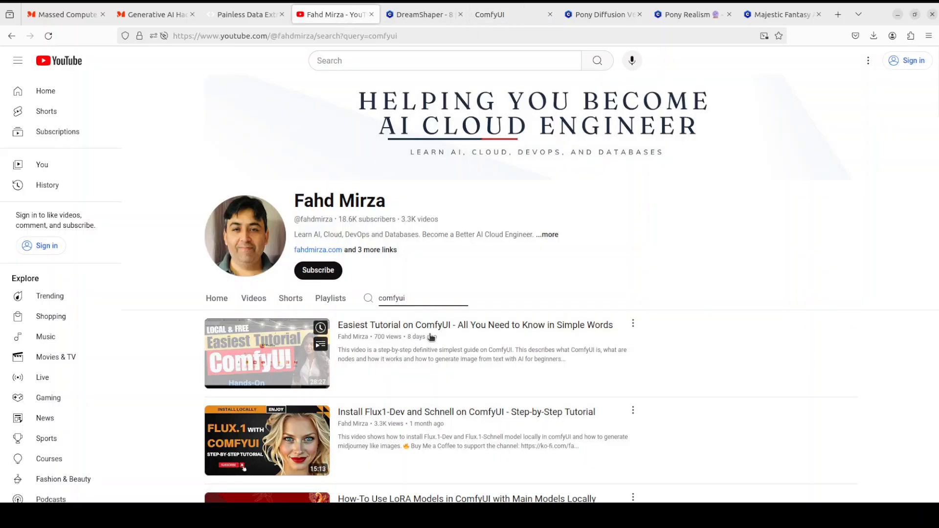
left_click(496, 14)
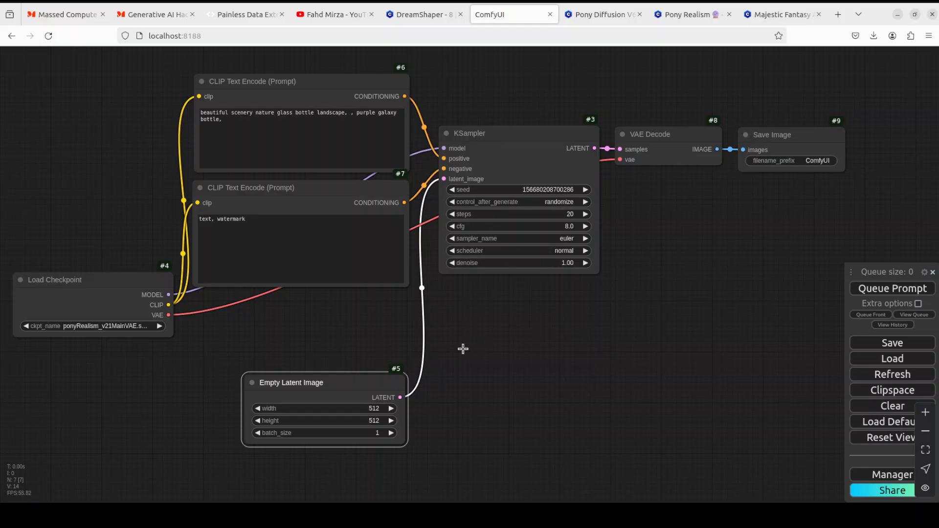
- Widen the gap below the prompts by raising both CLIP Text Encode nodes further and shifting the Load Checkpoint and Empty Latent Image nodes
left_click_drag(326, 383, 307, 380)
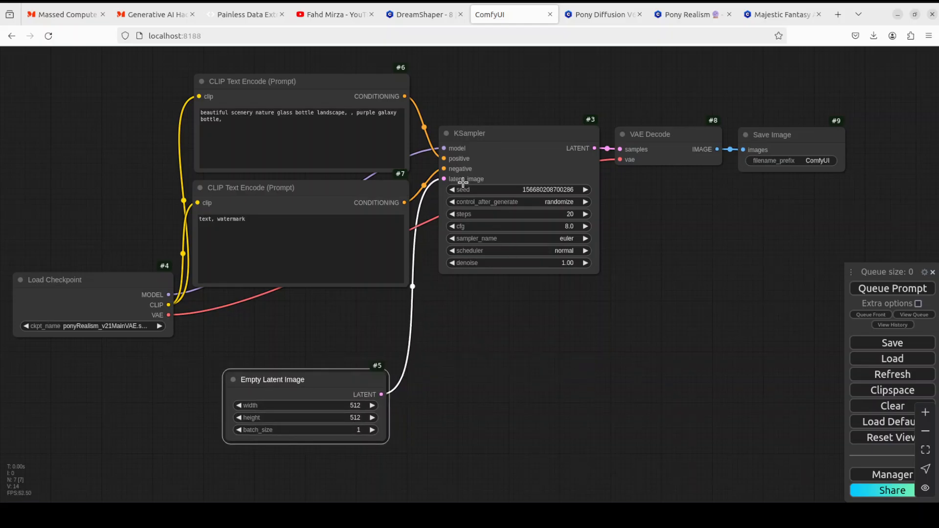
mouse_move(505, 136)
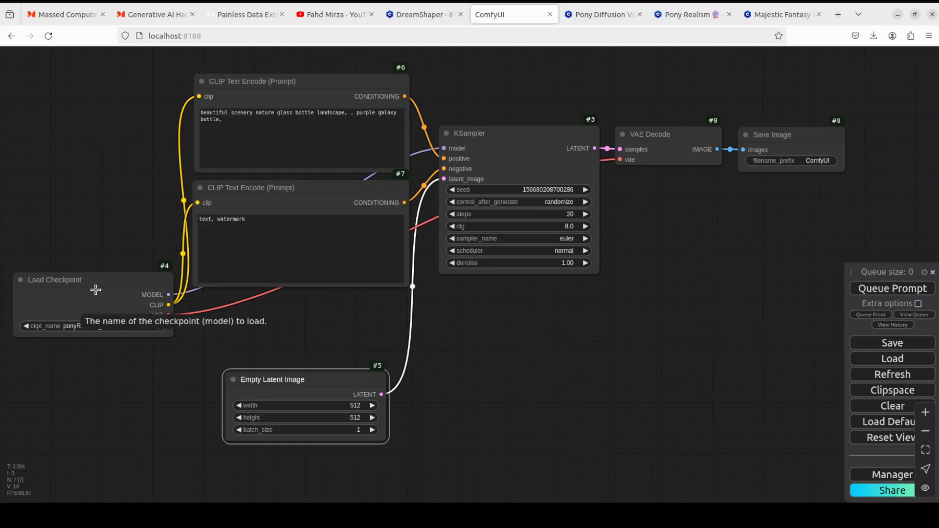
left_click_drag(94, 283, 91, 307)
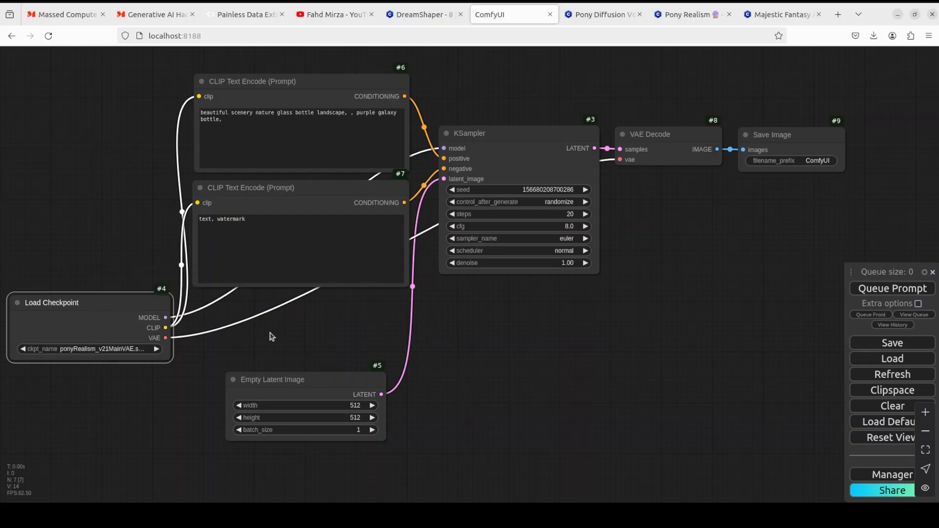
left_click_drag(281, 82, 279, 62)
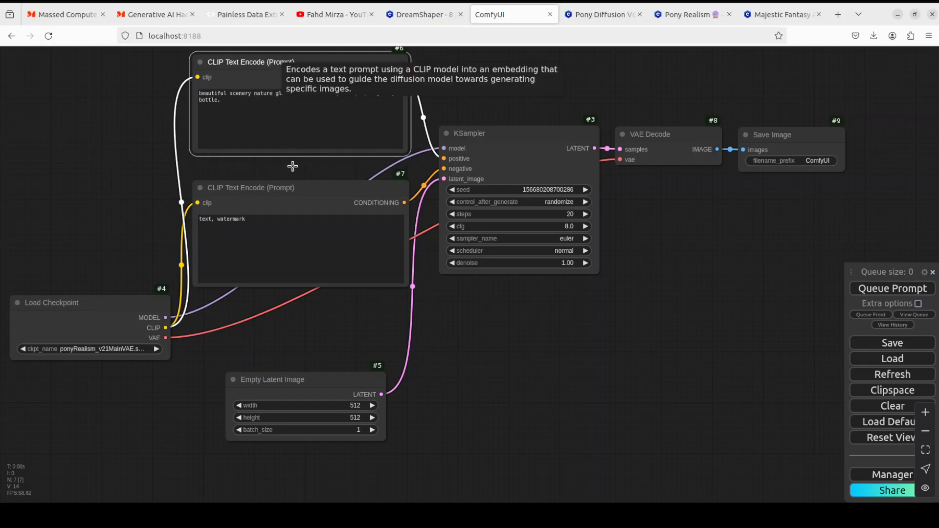
left_click_drag(292, 184, 290, 162)
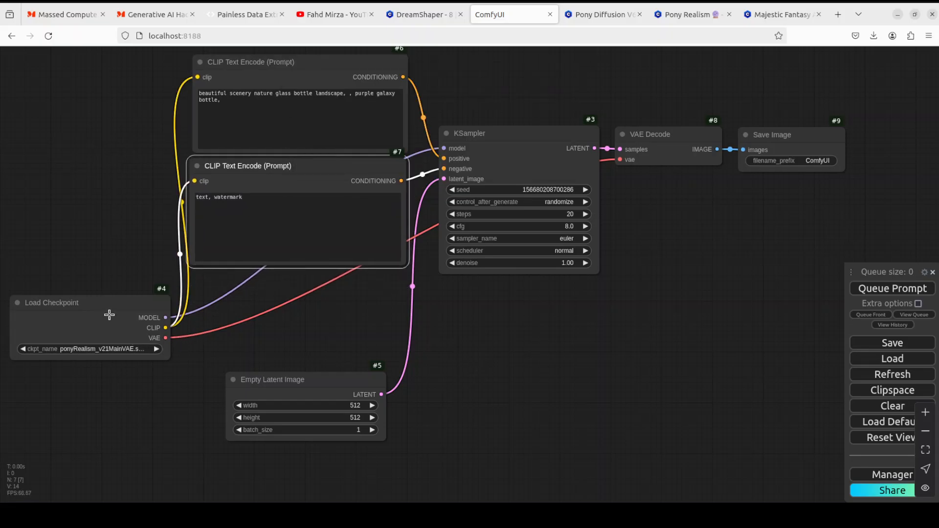
- Add a Load LoRA node and place it between the Load Checkpoint and KSampler nodes, above Empty Latent Image
double_click(316, 331)
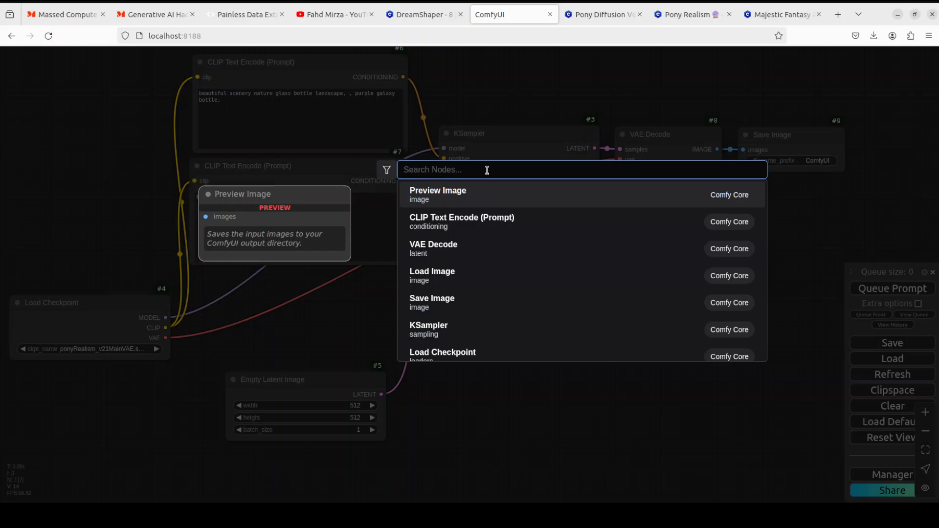
type("load lora")
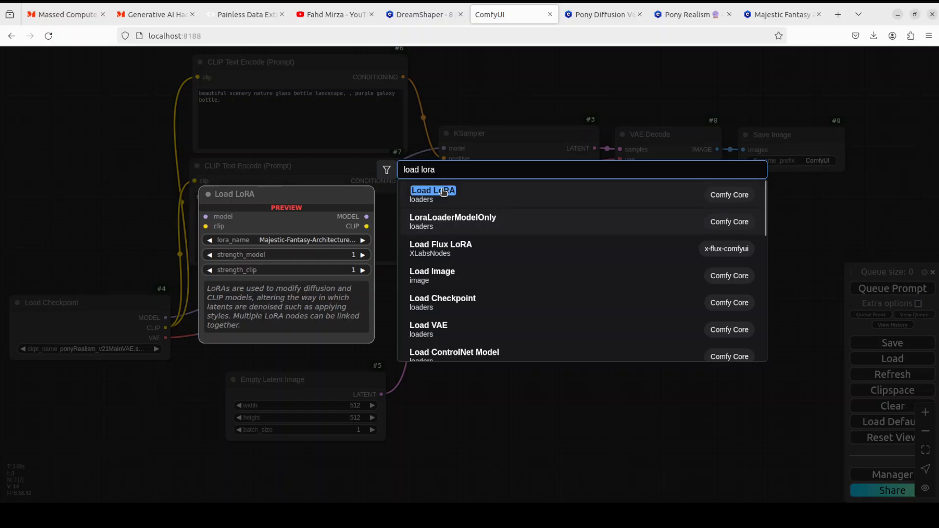
left_click(443, 192)
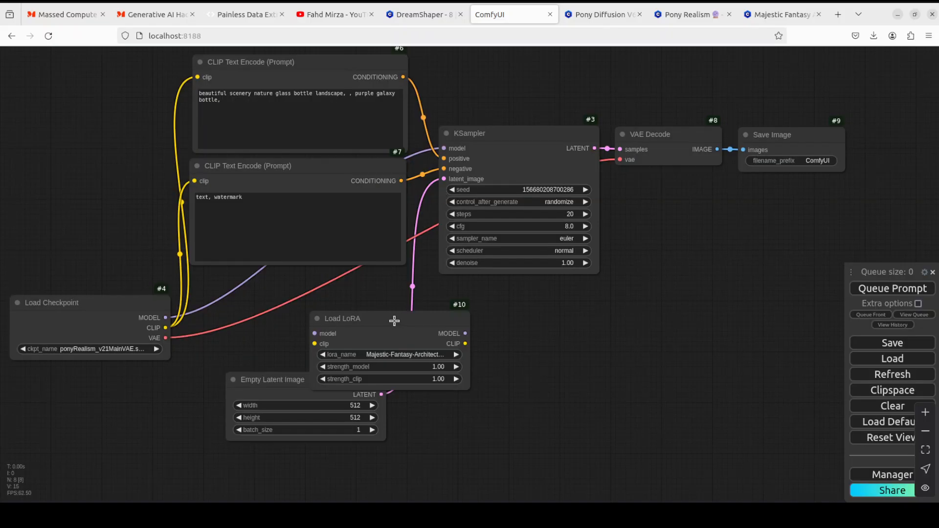
left_click_drag(405, 326, 327, 296)
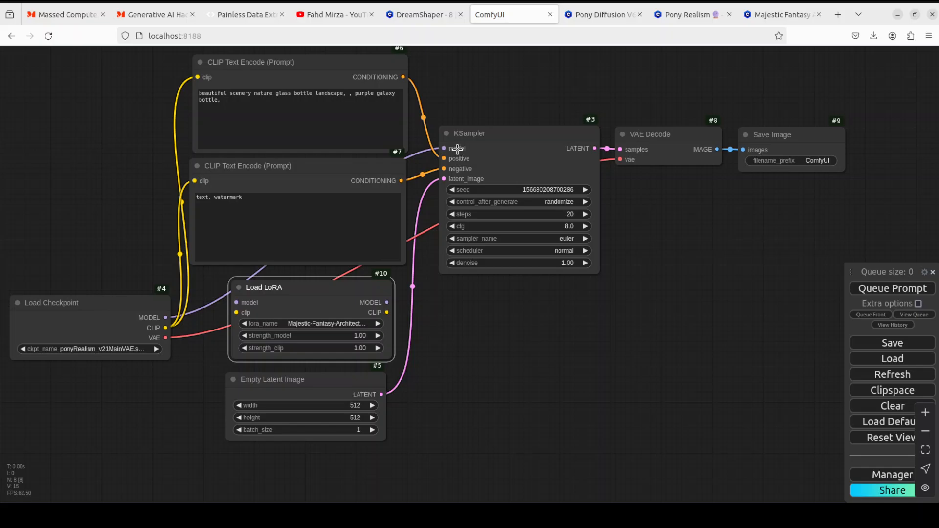
- Connect Load Checkpoint's MODEL and CLIP outputs to Load LoRA, and Load LoRA's MODEL output to KSampler's model input, spacing out the nodes
left_click_drag(166, 319, 235, 304)
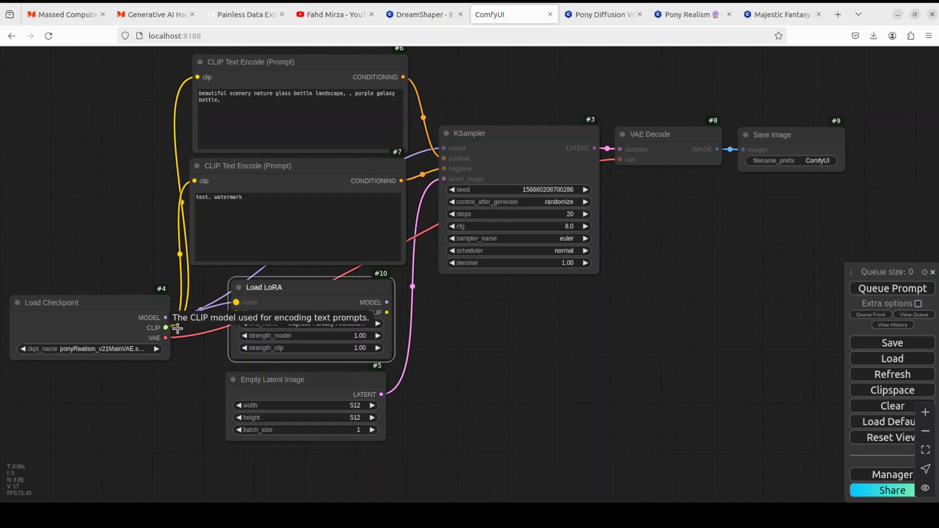
left_click_drag(166, 327, 237, 312)
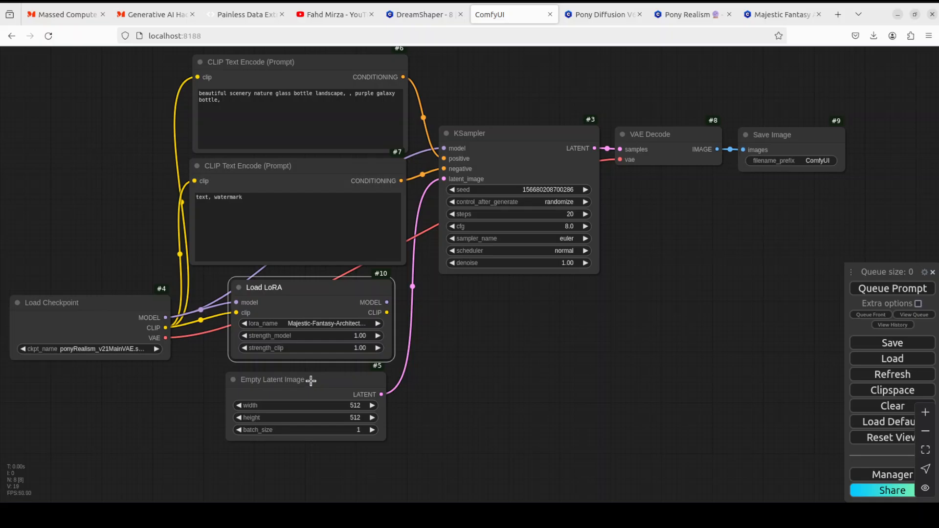
left_click_drag(312, 380, 317, 415)
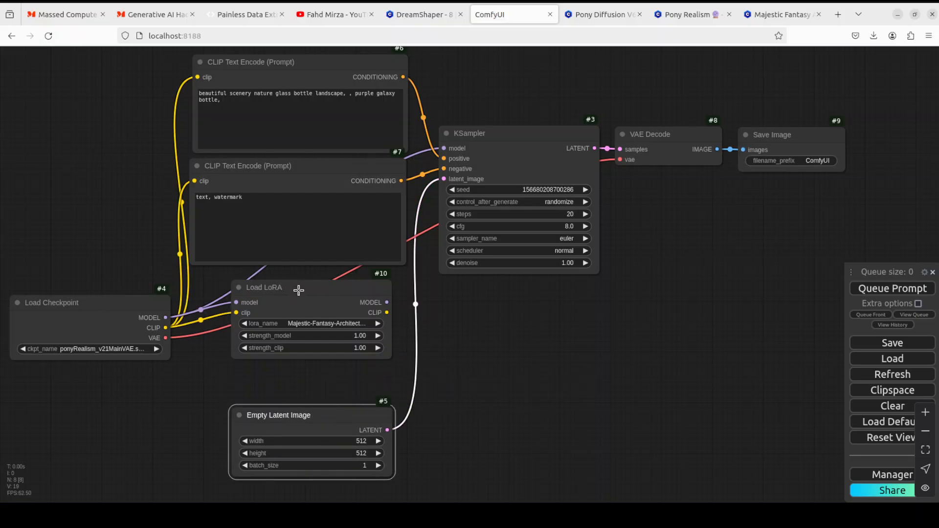
left_click_drag(298, 291, 286, 309)
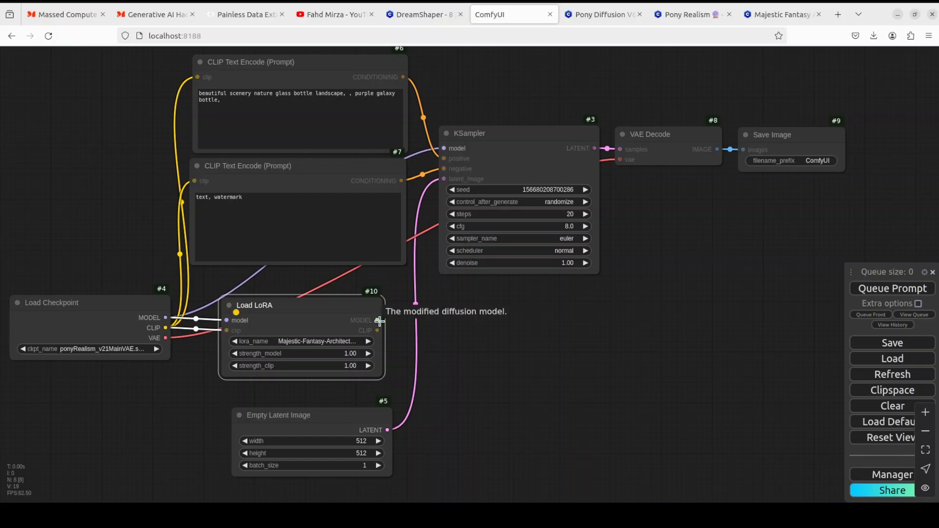
left_click_drag(379, 321, 444, 148)
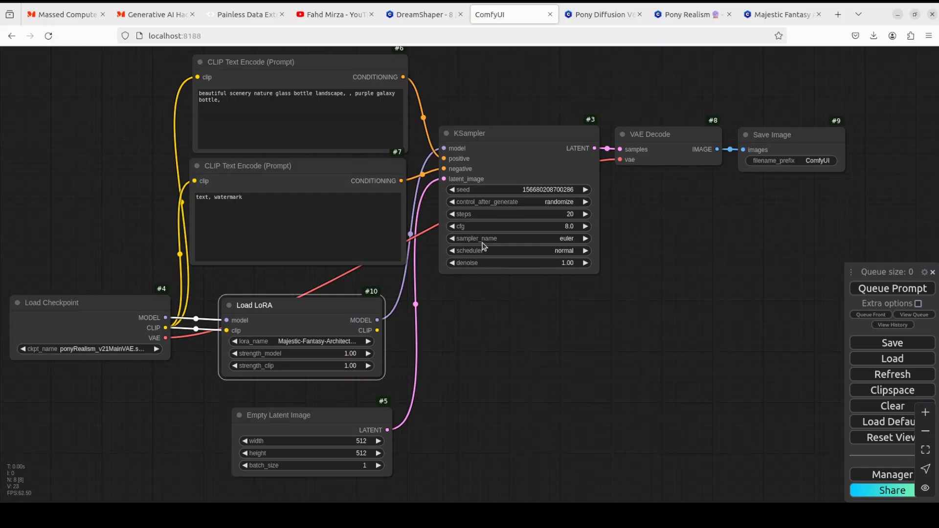
- Open the blue-domed palace example image on the LoRA's Civitai page and copy its full expanded prompt
left_click(772, 16)
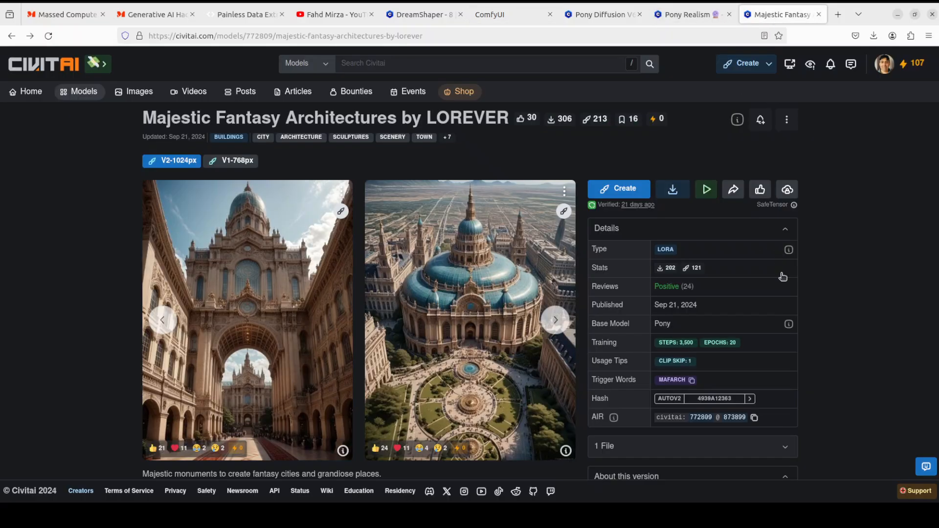
left_click(422, 275)
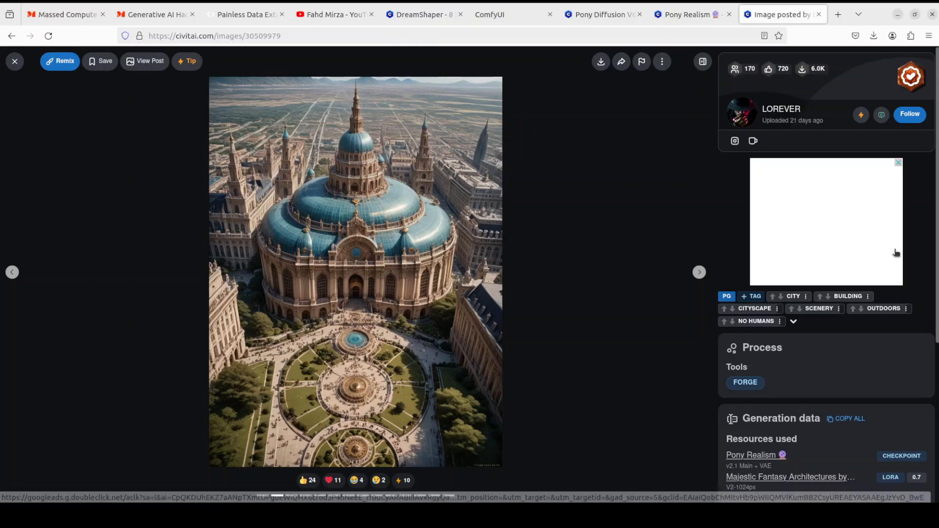
scroll(899, 257, "down", 3)
scroll(899, 261, "down", 3)
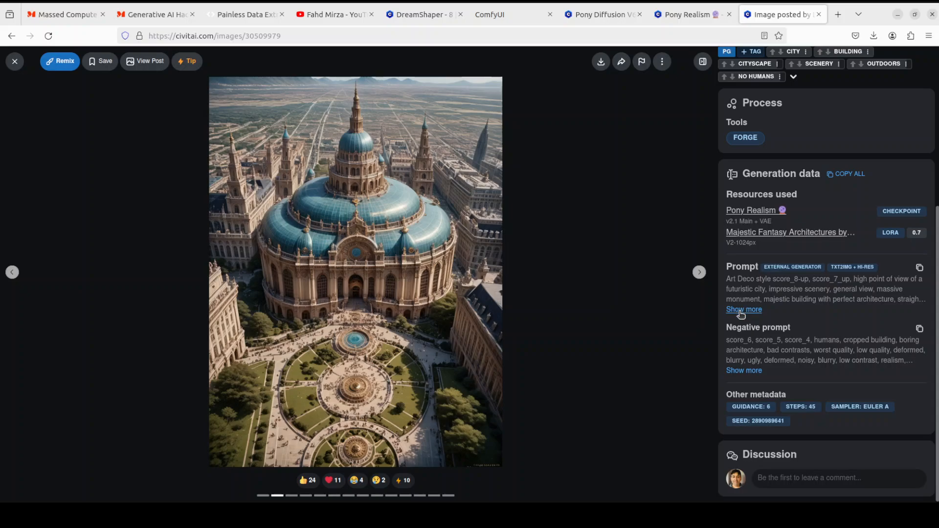
left_click(742, 310)
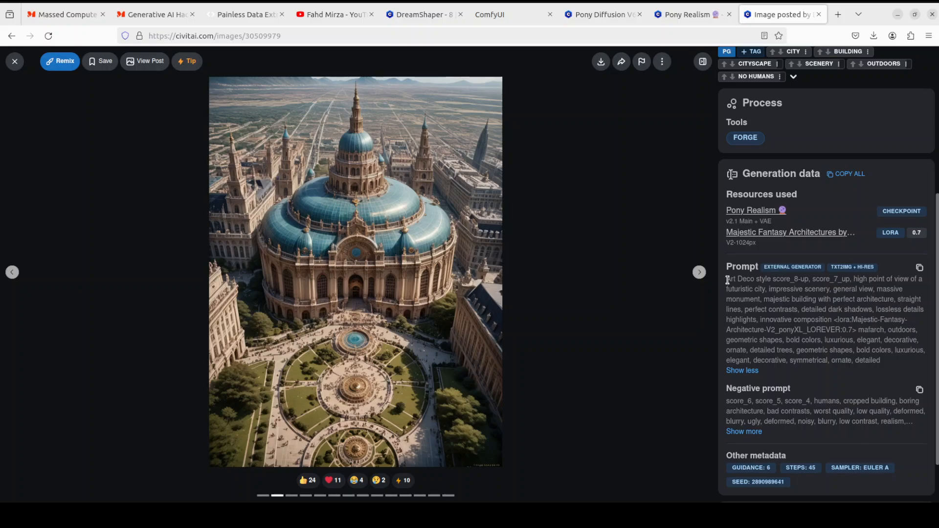
left_click_drag(727, 278, 890, 363)
key("ctrl+c")
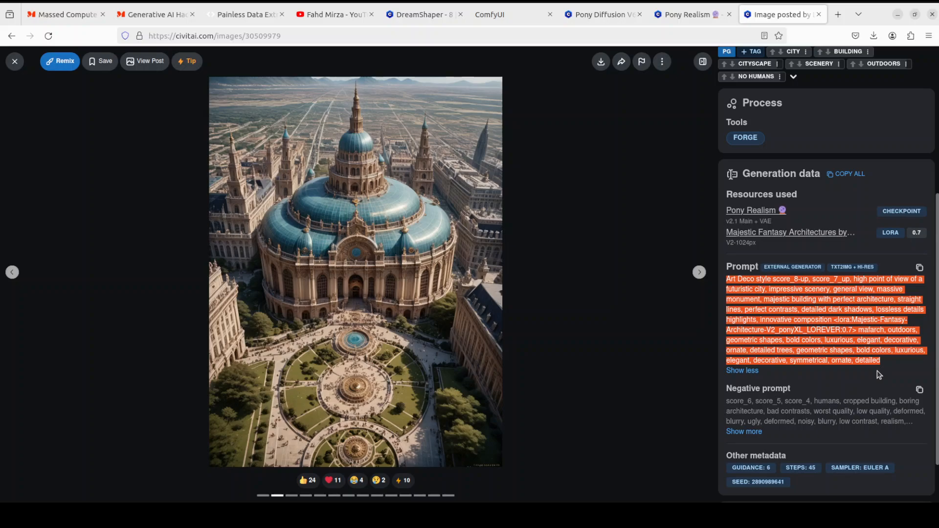
- Replace the positive CLIP Text Encode node's text in ComfyUI with the copied Art Deco style prompt
left_click(502, 16)
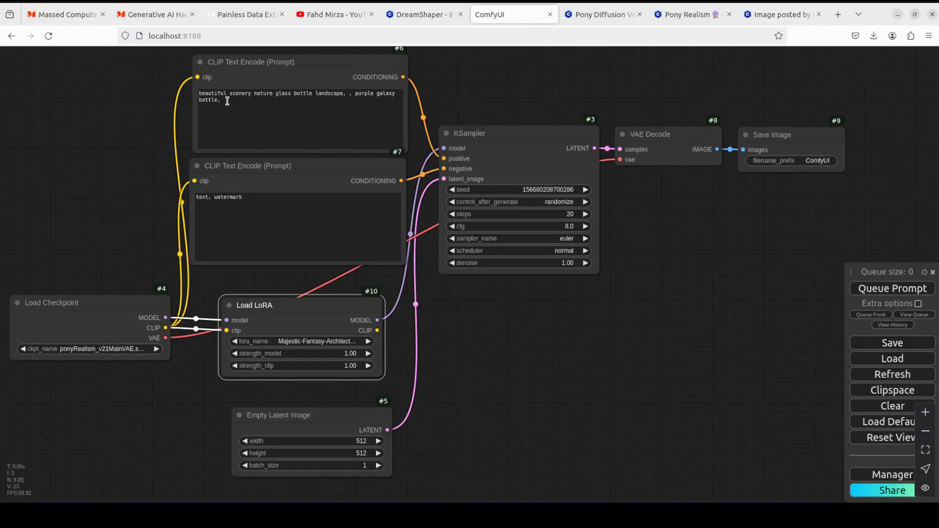
left_click(190, 94)
key("ctrl+a")
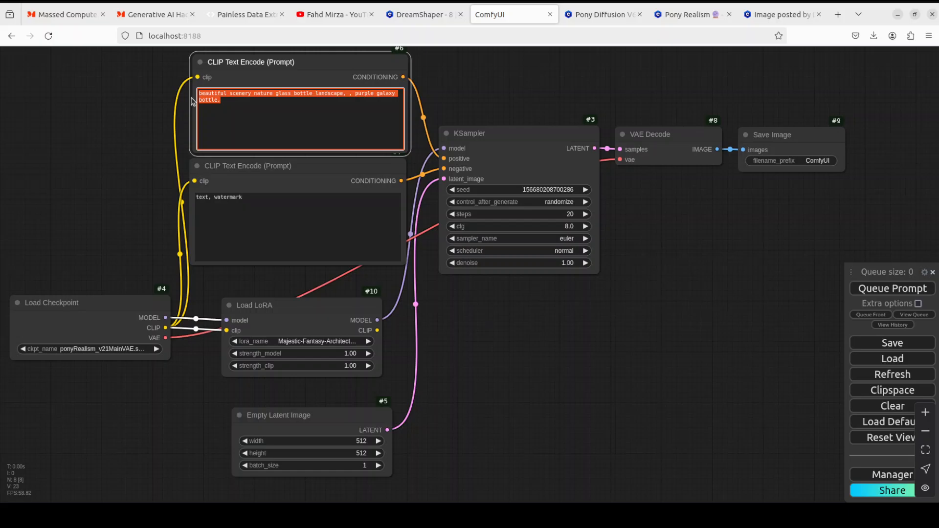
key("ctrl+v")
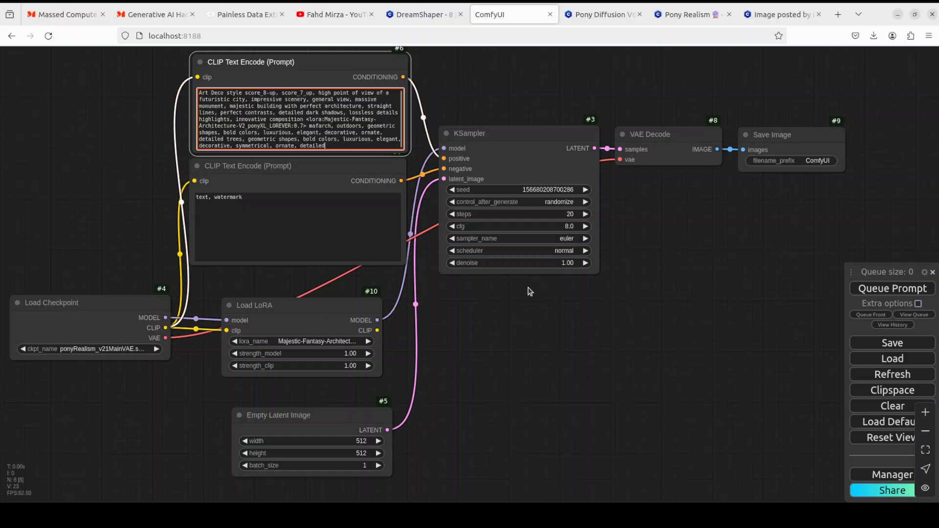
- Copy the example image's full negative prompt from Civitai and replace the negative CLIP Text Encode node's text with it
left_click(782, 18)
scroll(839, 313, "down", 2)
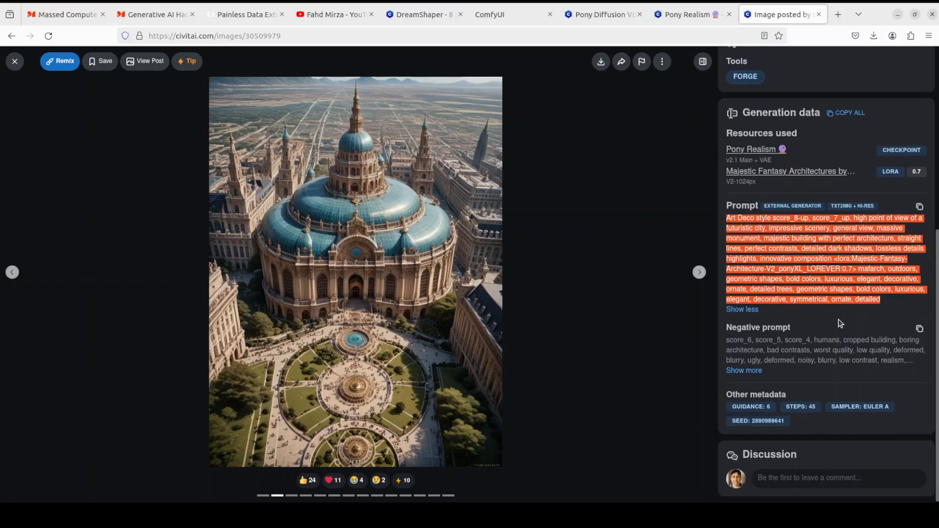
left_click(745, 371)
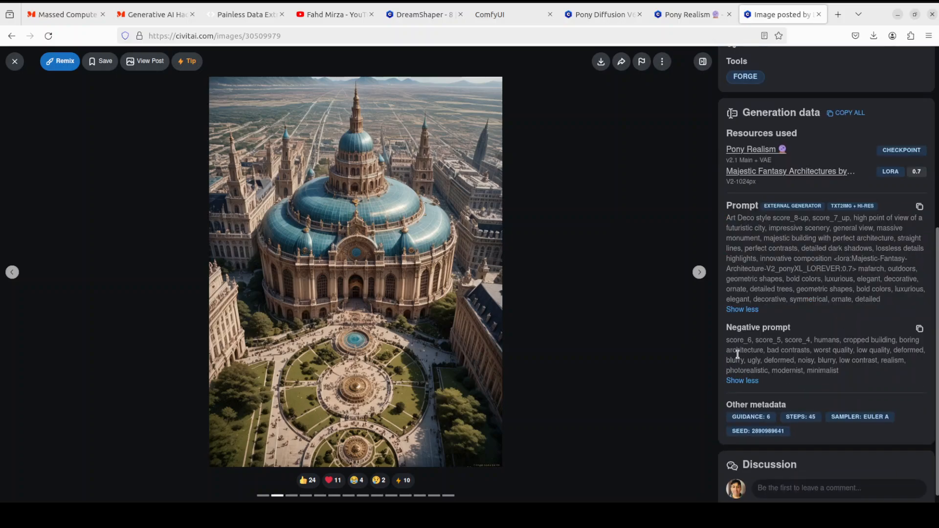
left_click_drag(727, 340, 848, 373)
key("ctrl+c")
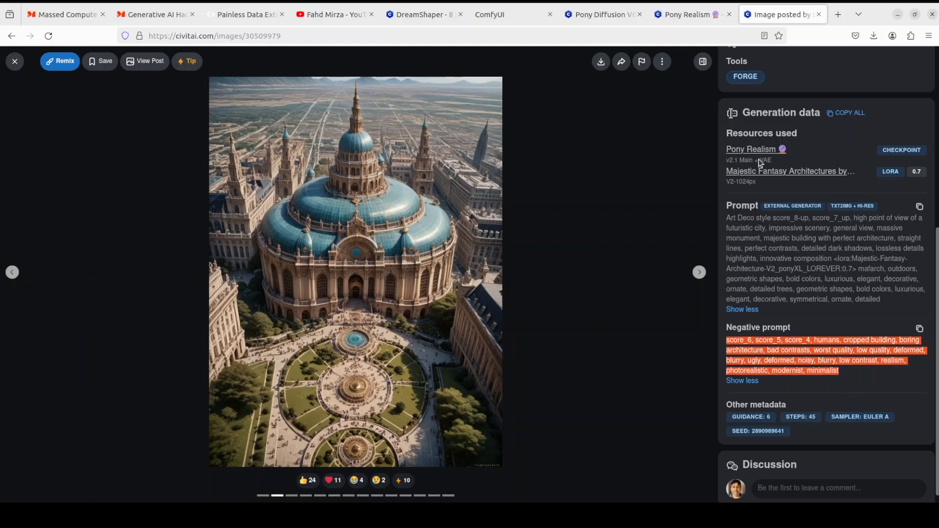
left_click(504, 19)
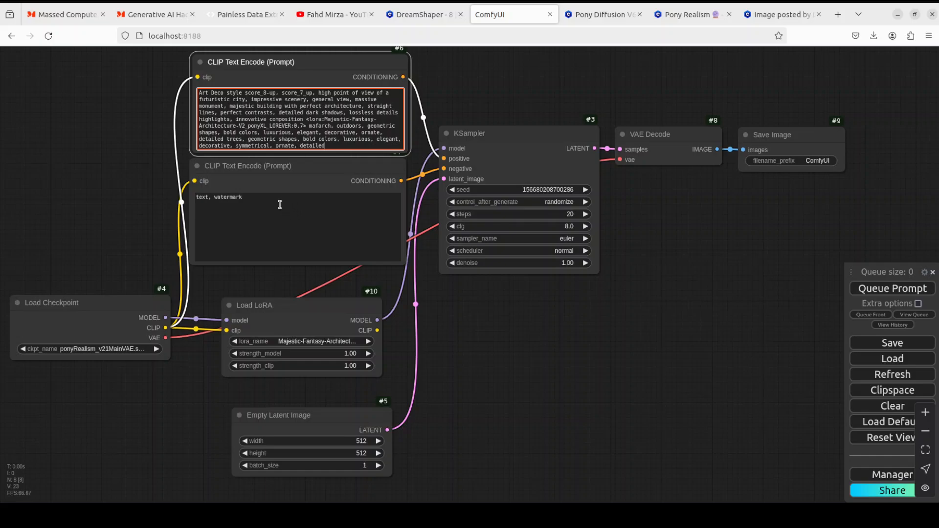
left_click(257, 202)
key("ctrl+a")
key("ctrl+v")
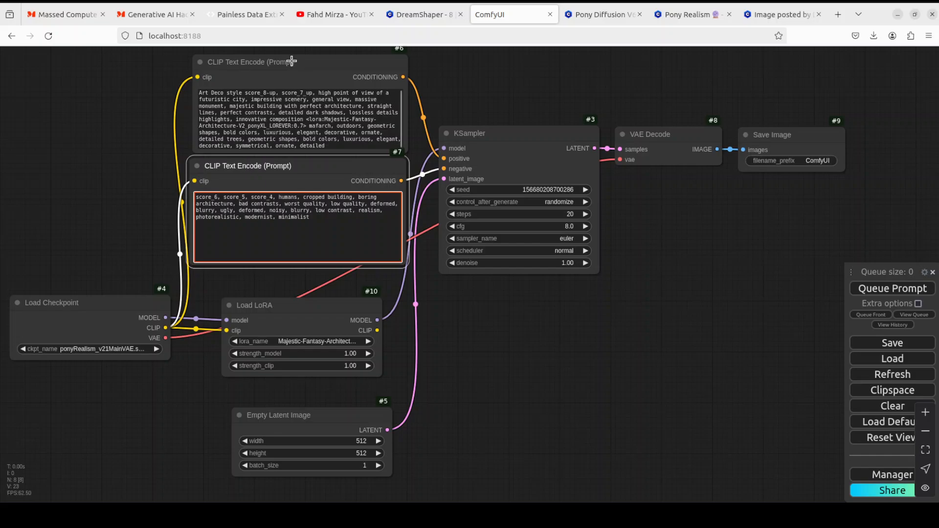
- Rearrange the two CLIP Text Encode nodes slightly lower, stacked one above the other between Load Checkpoint and KSampler
left_click_drag(293, 61, 215, 64)
left_click_drag(267, 173, 239, 191)
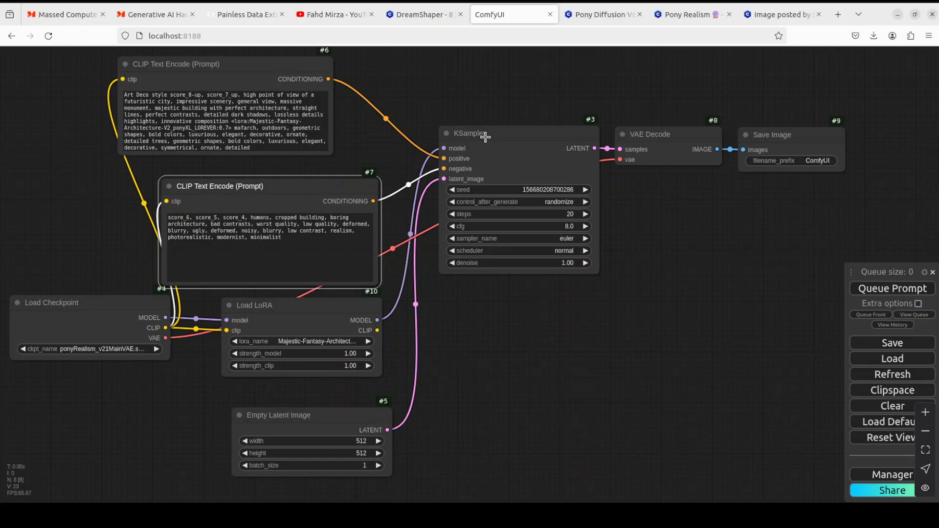
left_click_drag(264, 64, 333, 73)
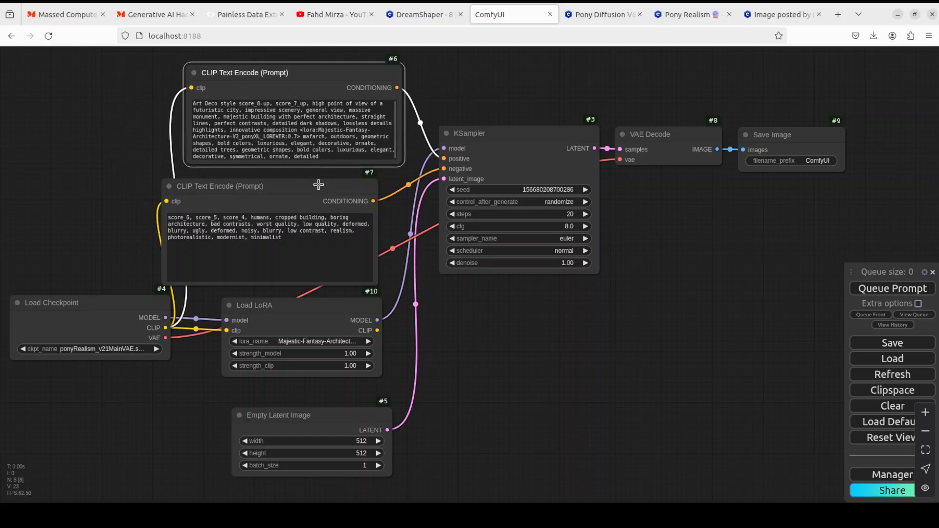
left_click_drag(319, 185, 348, 179)
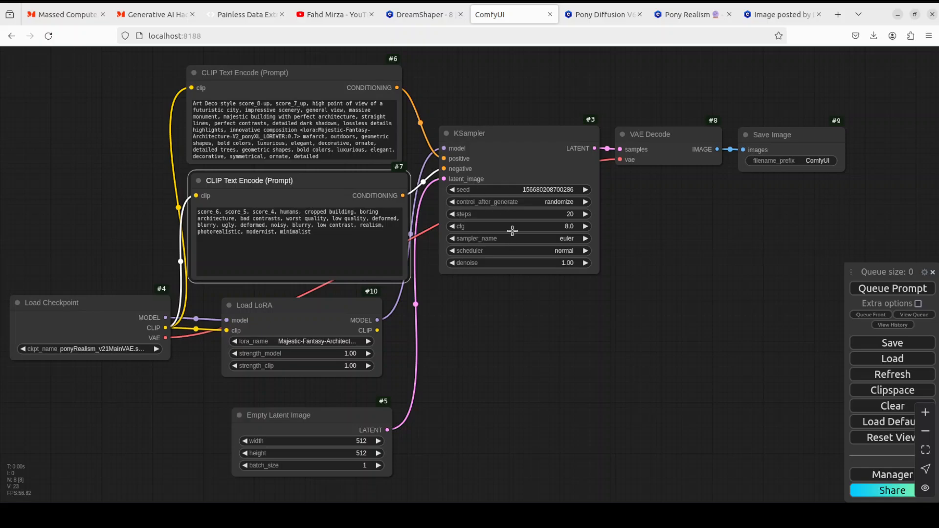
- Check the example image's generation metadata on Civitai and set the KSampler's cfg to 6 to match its guidance
left_click(766, 17)
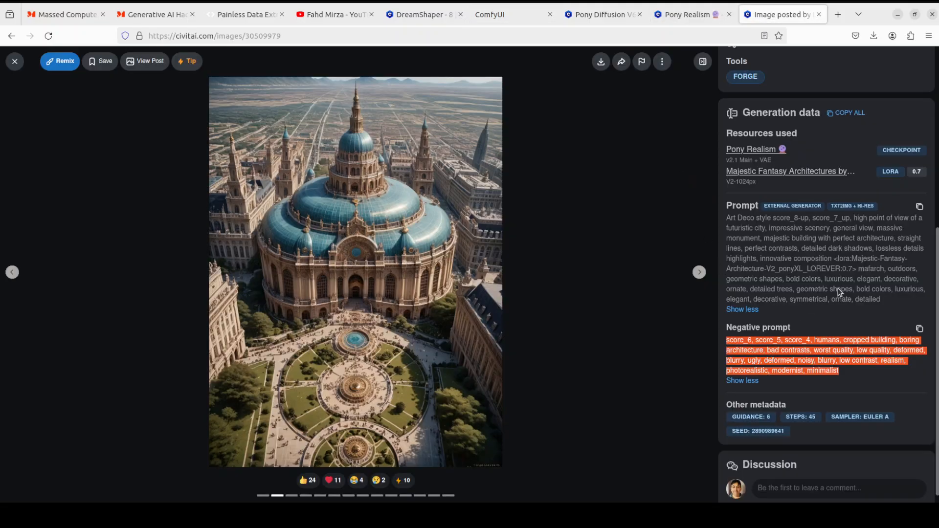
scroll(840, 282, "down", 1)
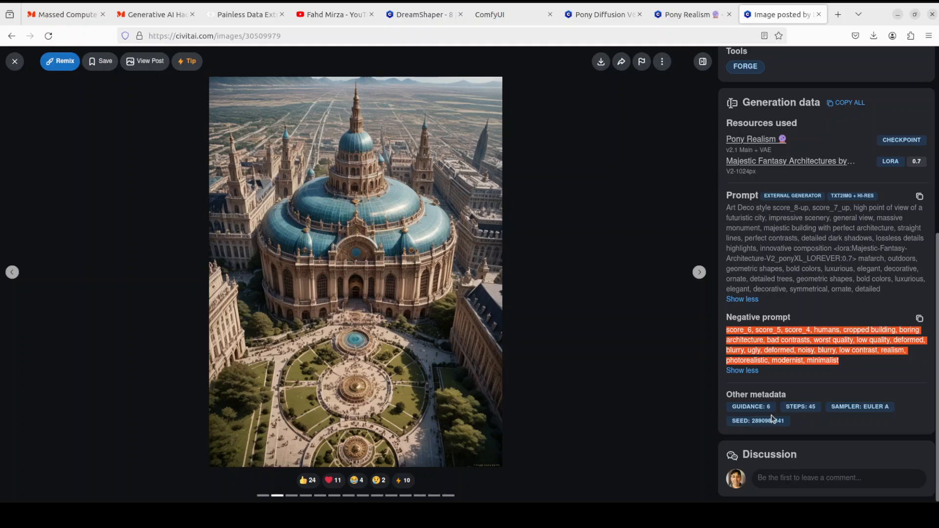
left_click(487, 15)
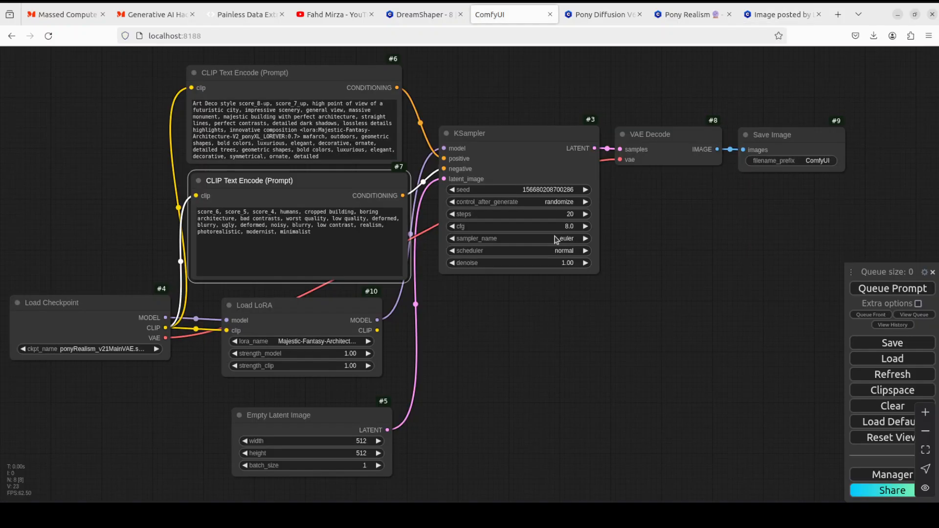
left_click(493, 226)
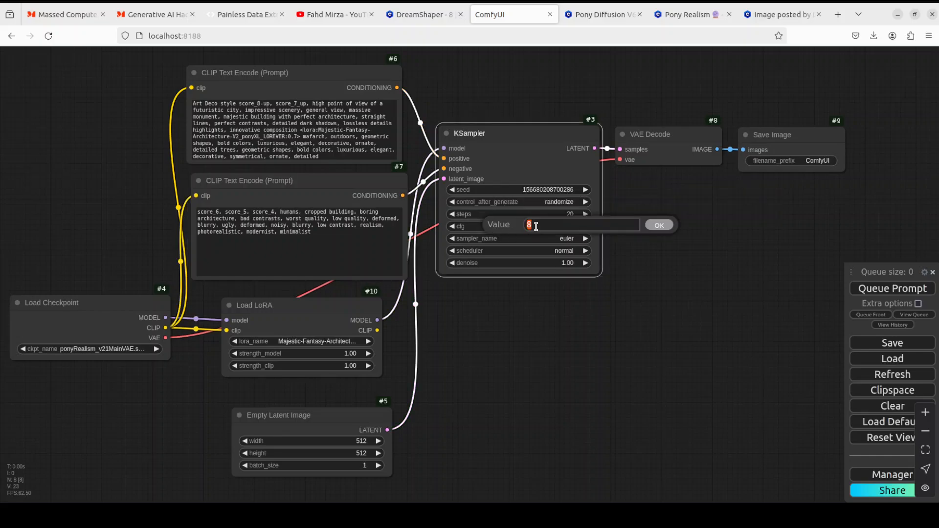
type("6")
left_click(659, 225)
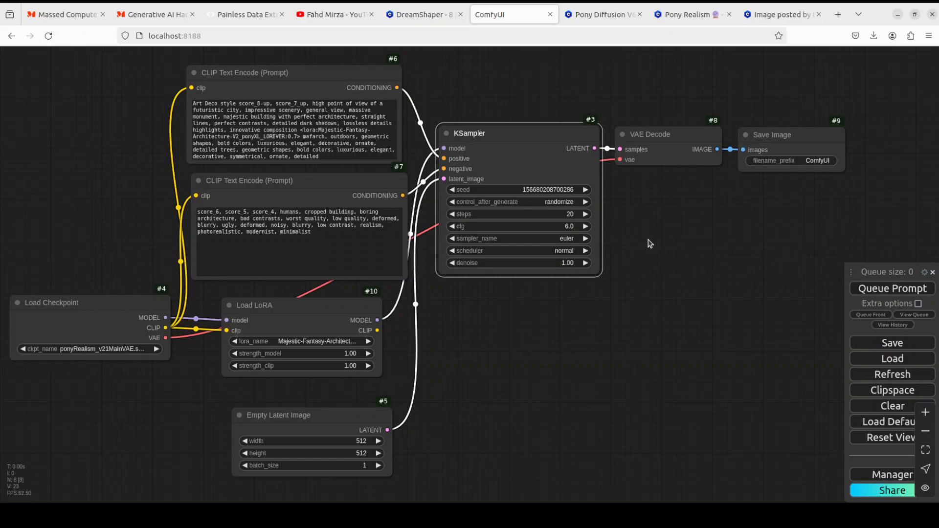
- Consult the Civitai metadata again and set the KSampler's steps to 45
left_click(779, 21)
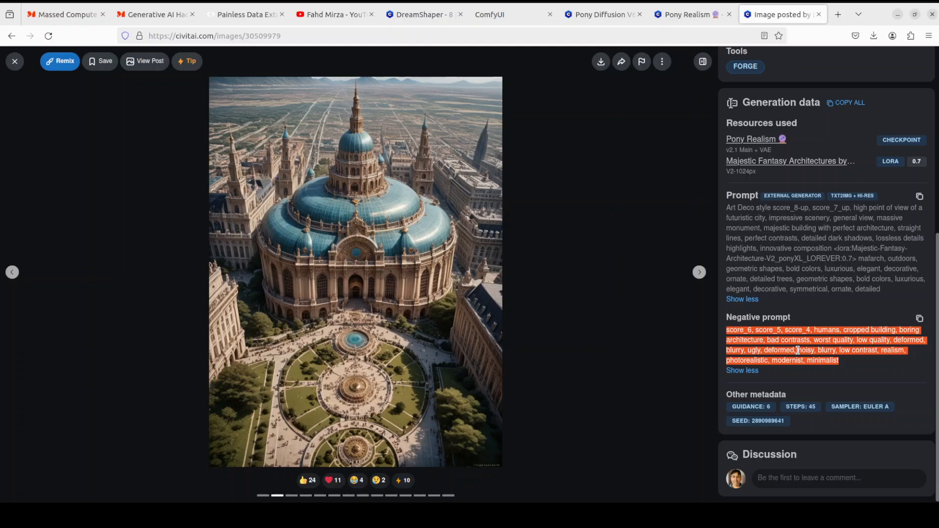
left_click(512, 14)
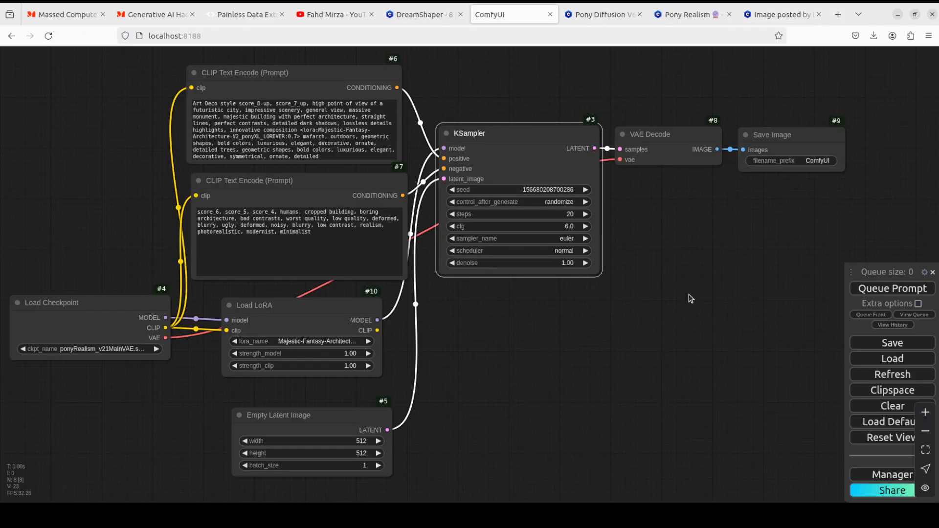
left_click(557, 215)
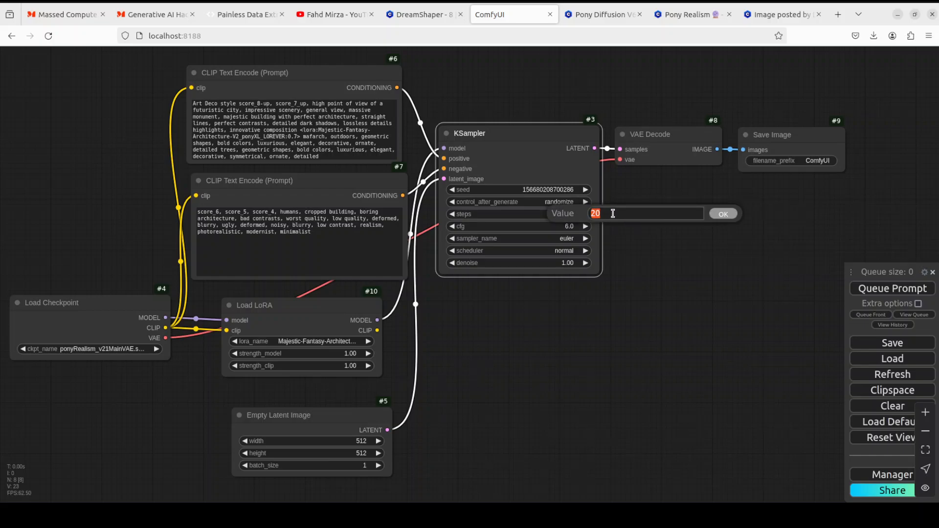
type("45")
left_click(722, 215)
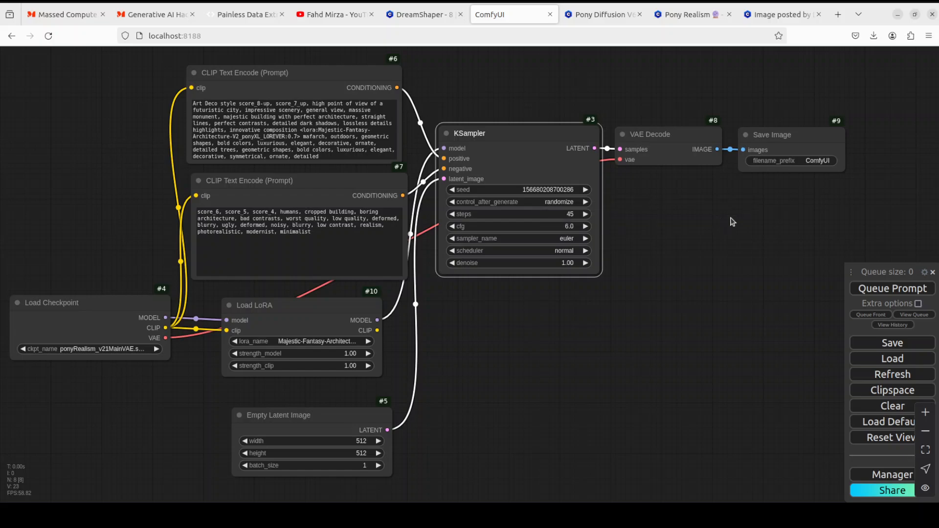
- Match the KSampler to the Civitai sampler by choosing euler_ancestral, and set its scheduler to karras
left_click(769, 17)
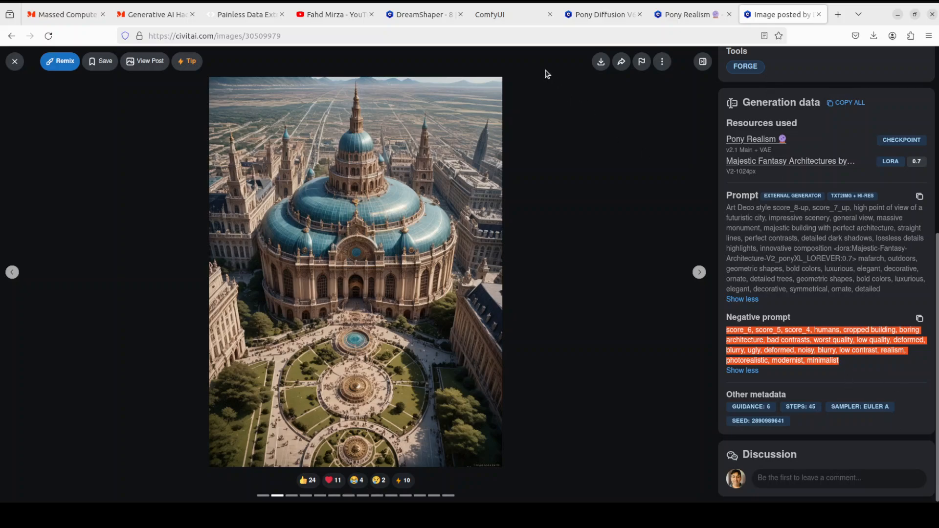
left_click(513, 15)
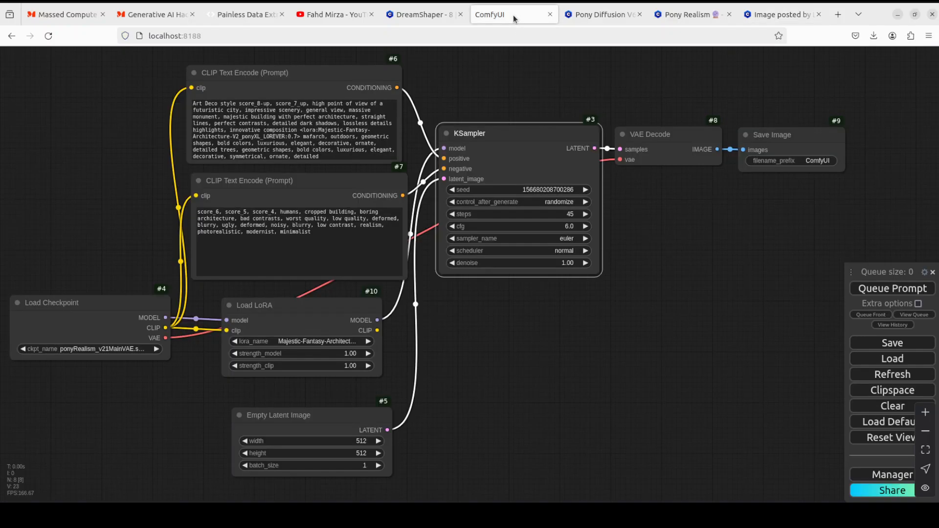
left_click(505, 239)
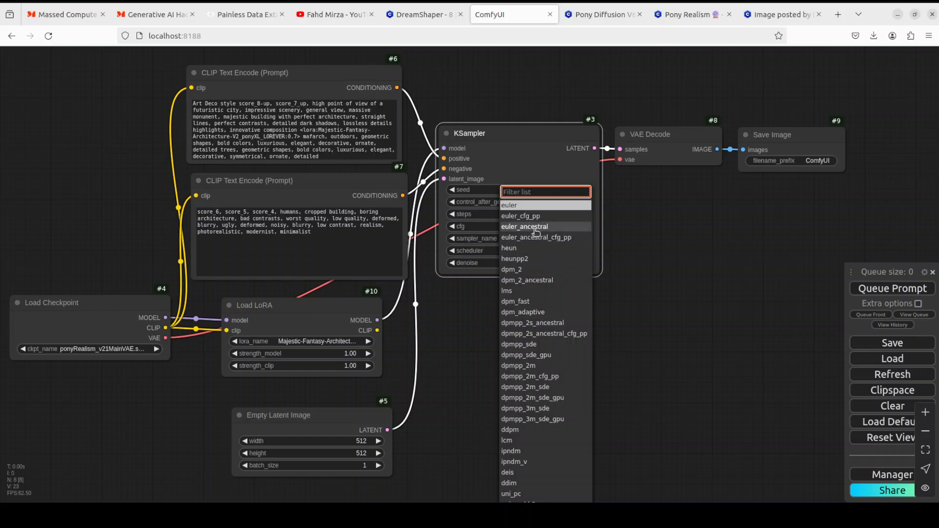
left_click(562, 227)
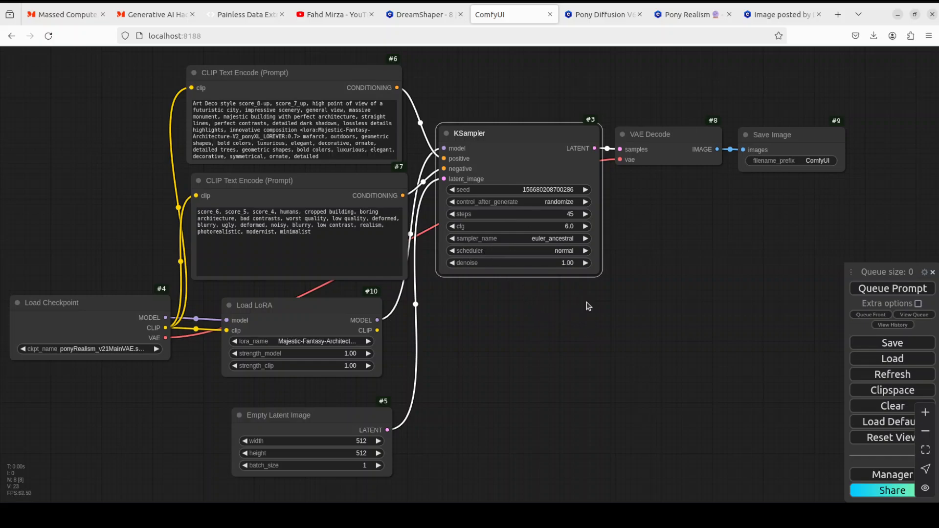
left_click(501, 251)
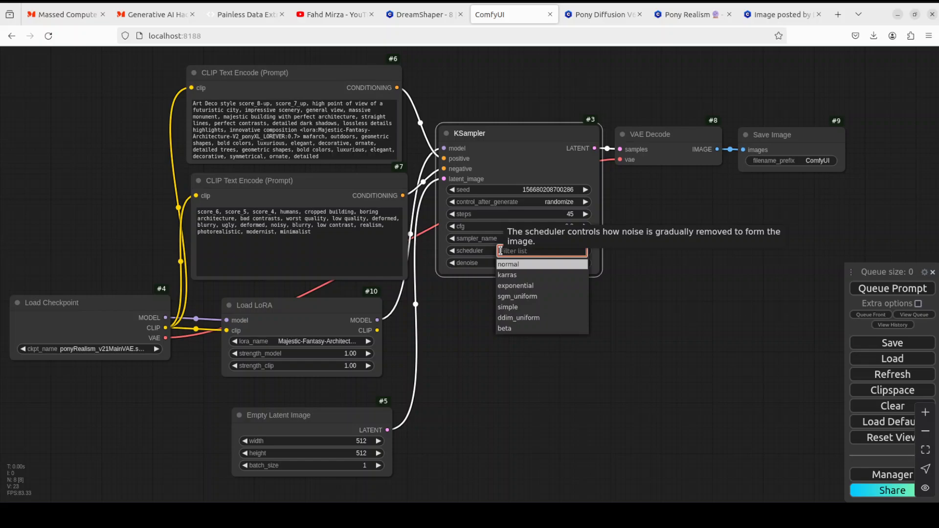
left_click(533, 275)
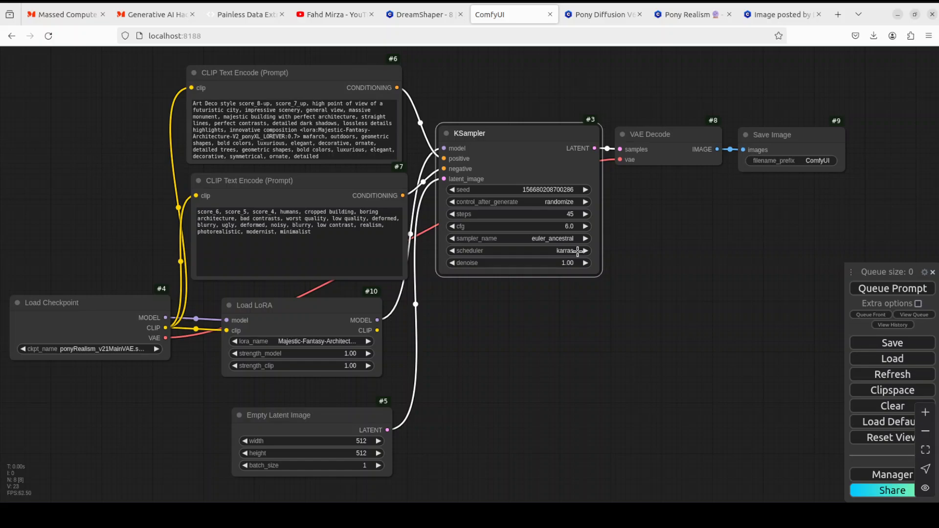
left_click(559, 251)
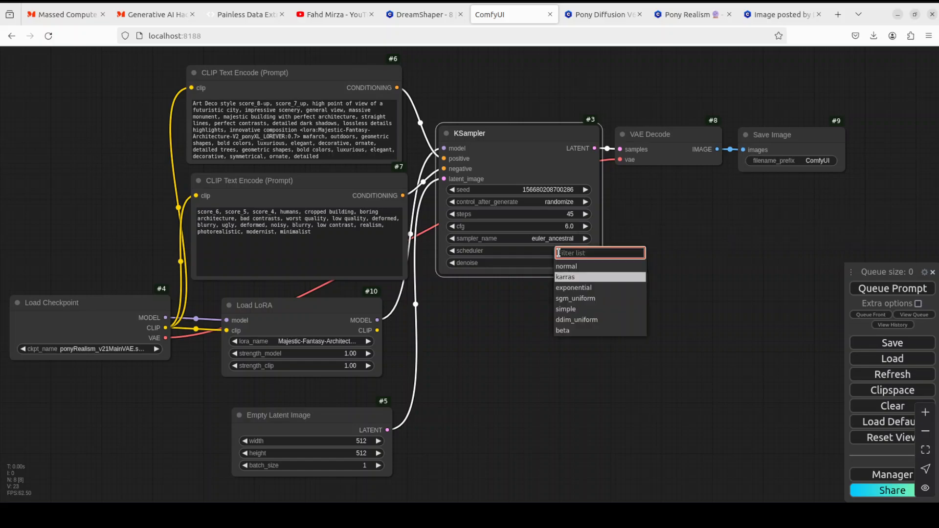
left_click(505, 320)
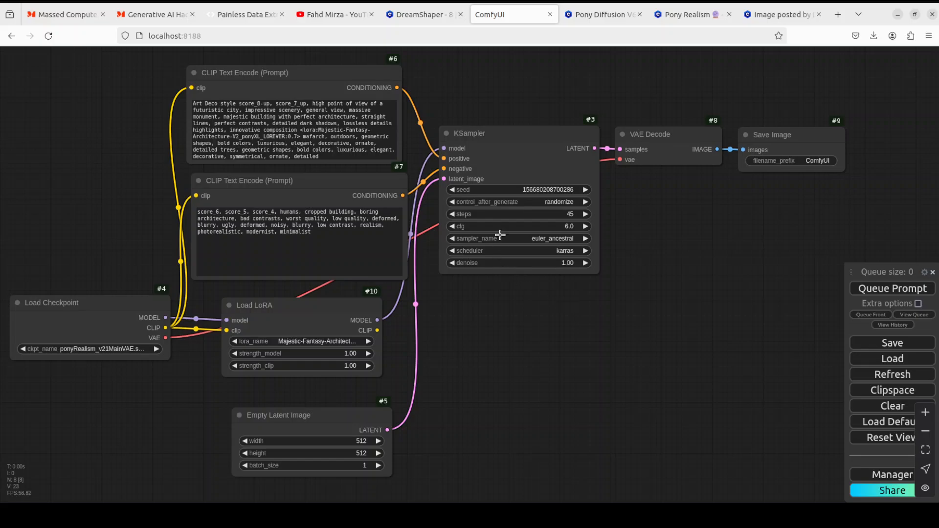
- Switch to the YouTube channel page and search its videos for "denoise"
left_click(337, 15)
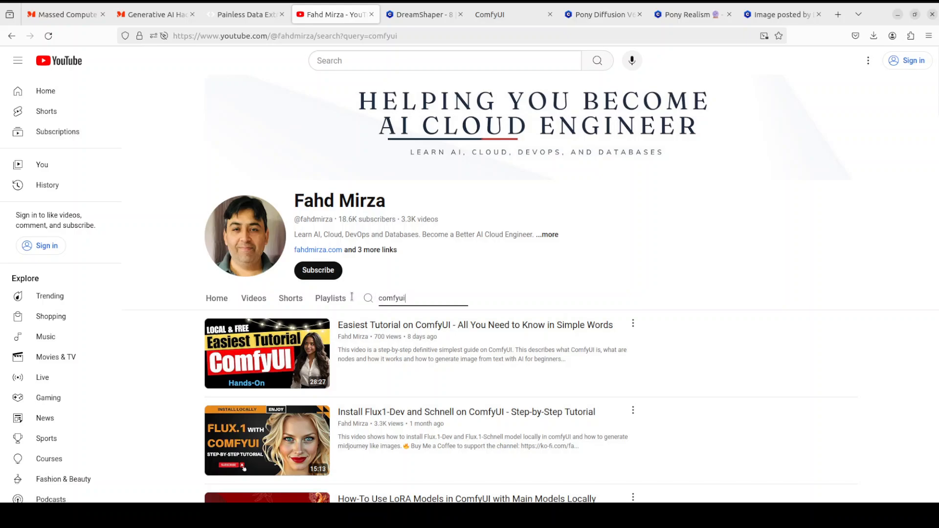
key("ctrl+a")
type("denoise")
key("Return")
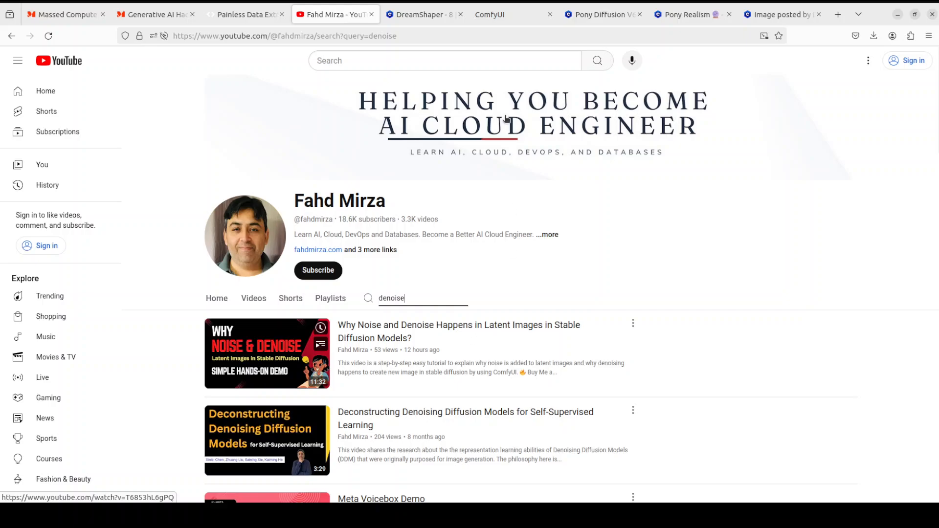
- Check the usage tips on the Pony Realism model page in Civitai for the recommended clip skip
left_click(491, 15)
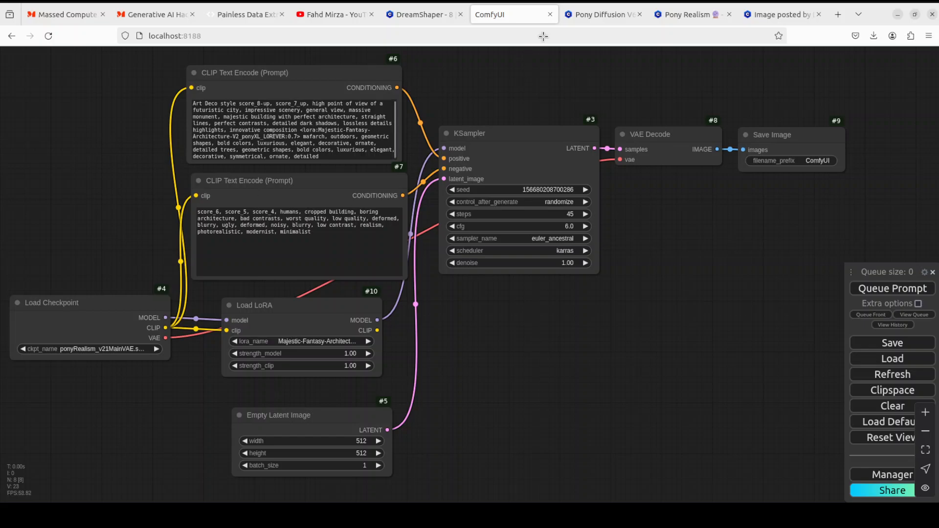
left_click(676, 17)
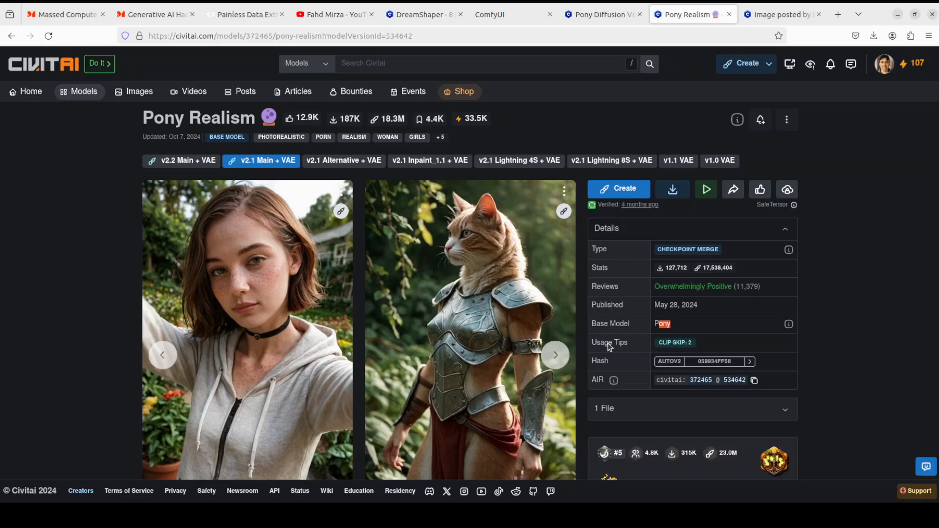
left_click_drag(597, 342, 676, 346)
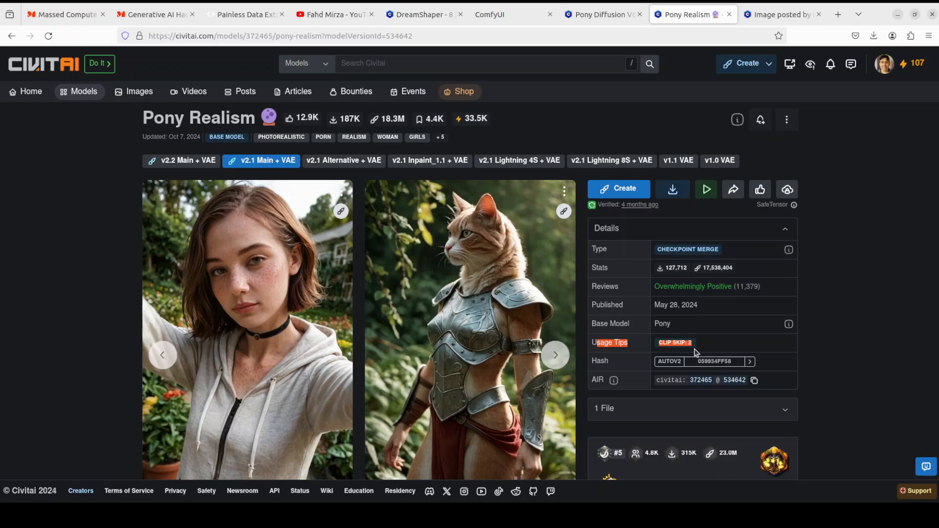
left_click(833, 345)
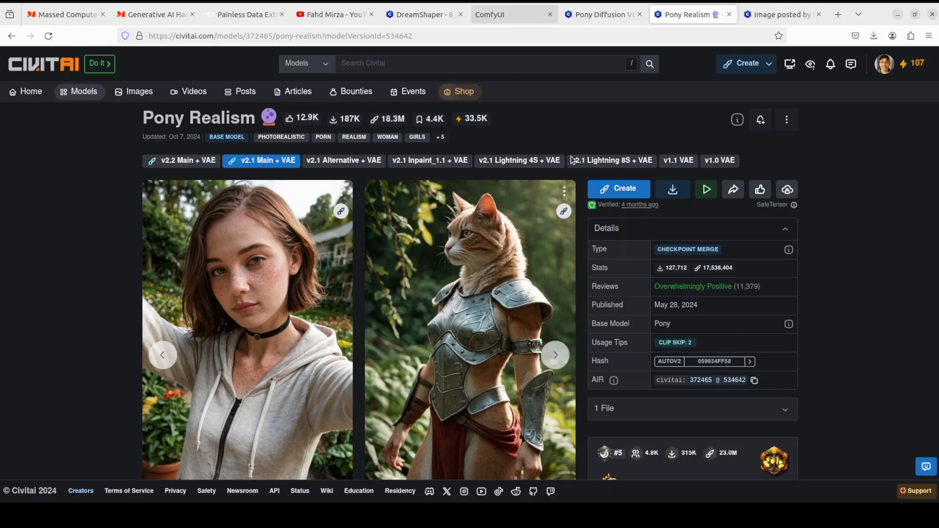
- Return to the ComfyUI workflow, add a CLIP Set Last Layer node and place it beside the positive prompt node
left_click(512, 18)
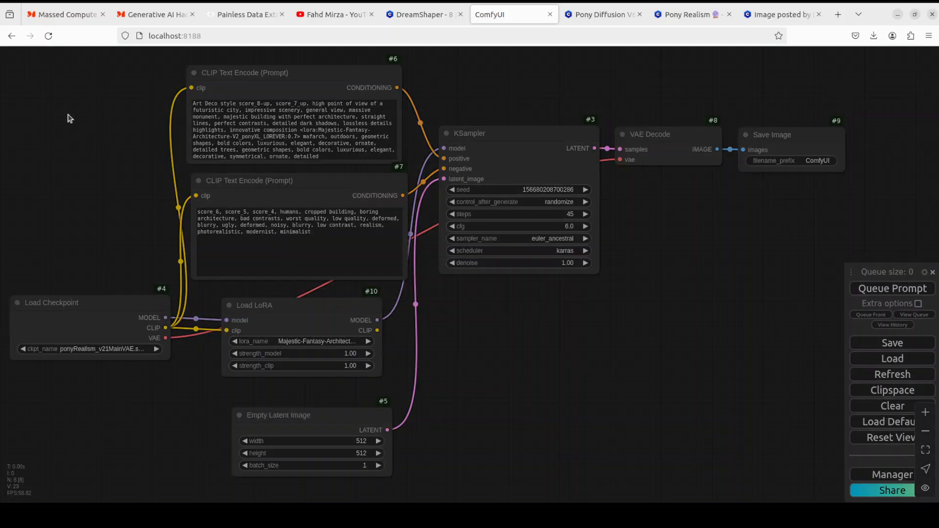
double_click(69, 119)
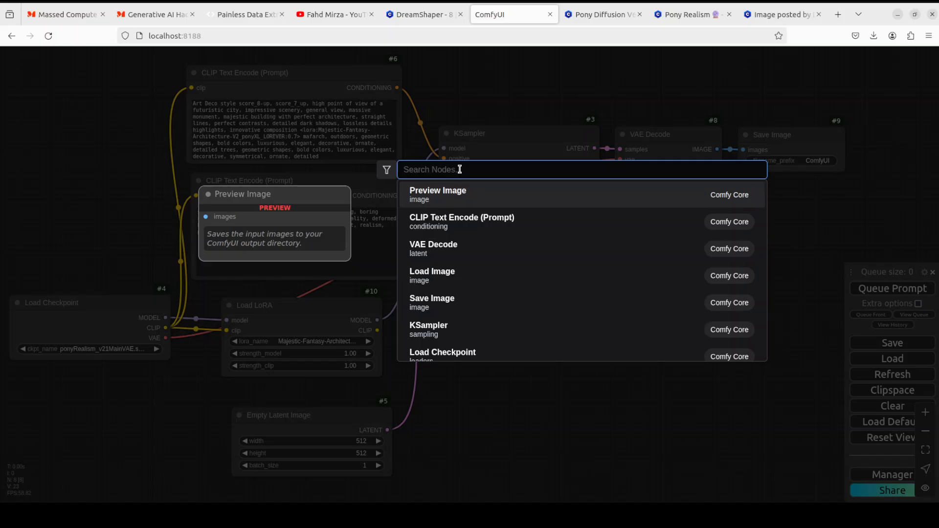
type("CLIP SET")
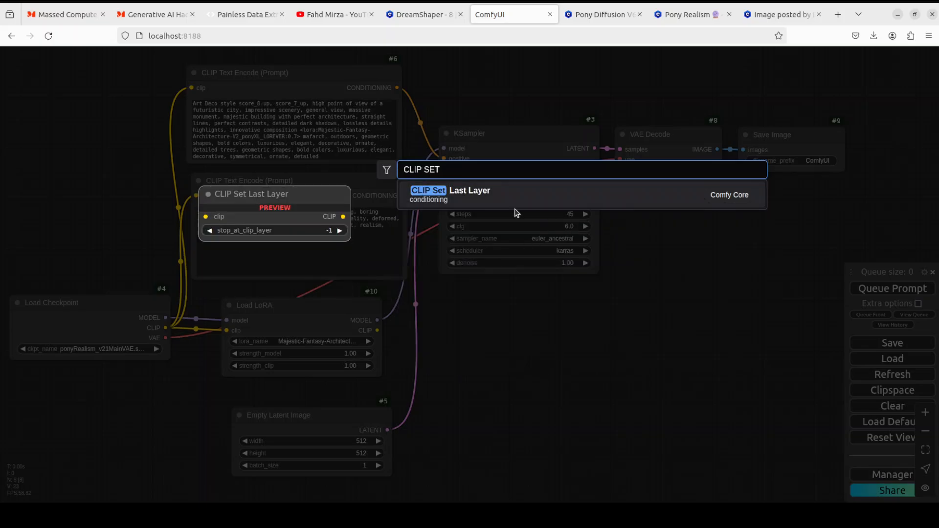
left_click(478, 195)
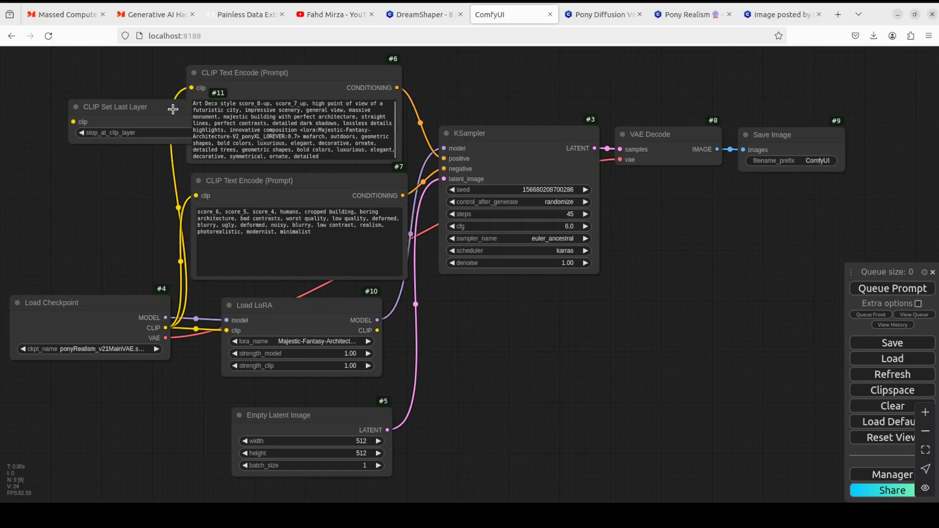
left_click_drag(164, 109, 106, 103)
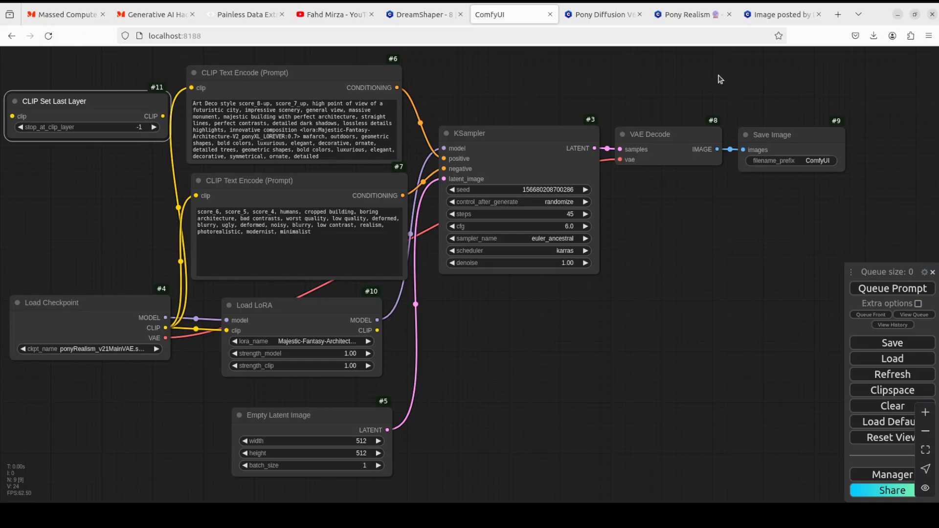
- Recheck the Civitai image and model pages, then set the CLIP Set Last Layer node's stop_at_clip_layer to -2
left_click(782, 15)
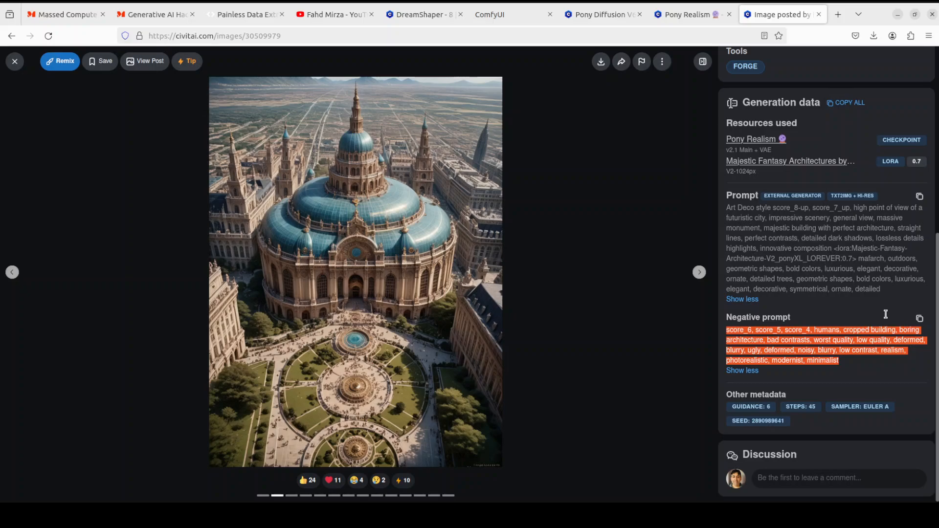
left_click(687, 16)
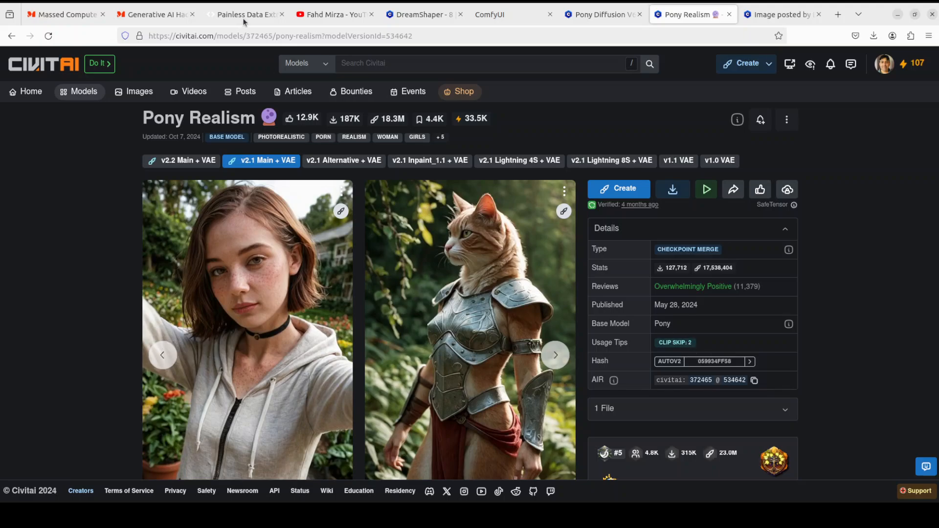
left_click(489, 15)
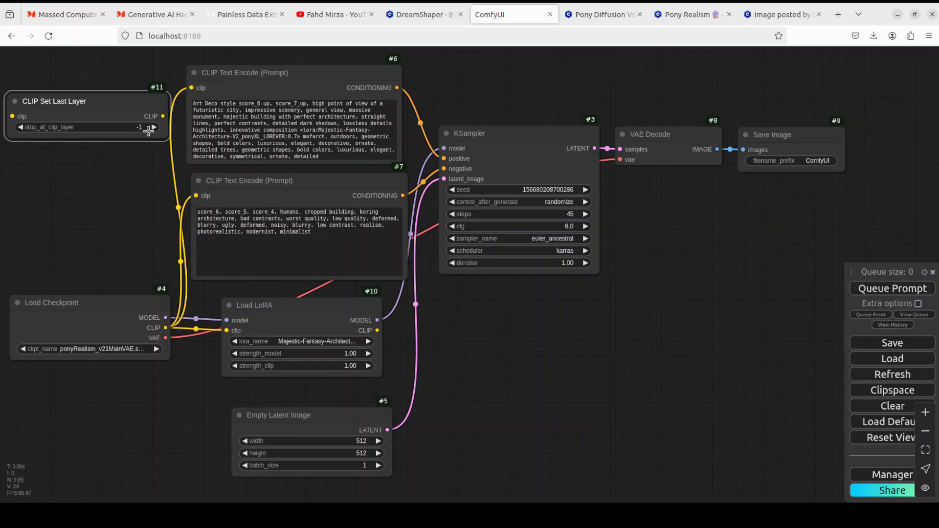
left_click(132, 128)
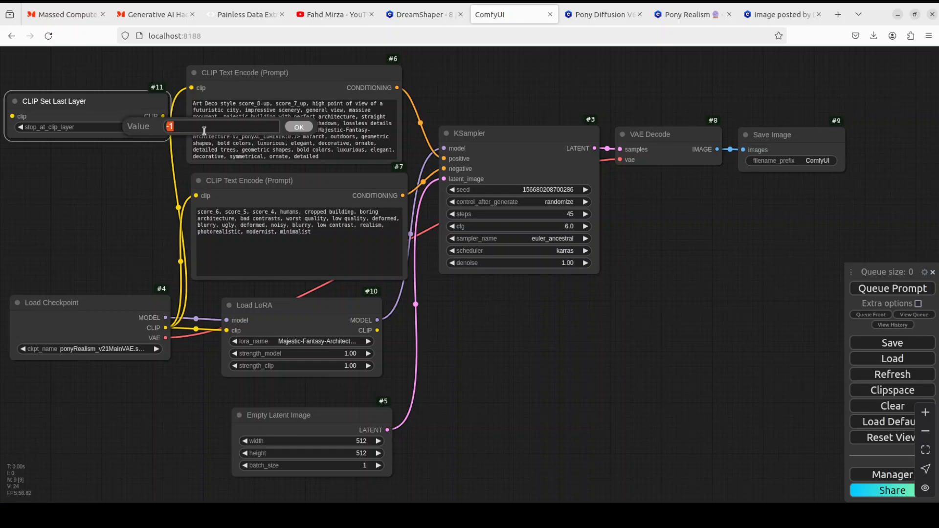
type("-2")
left_click(296, 128)
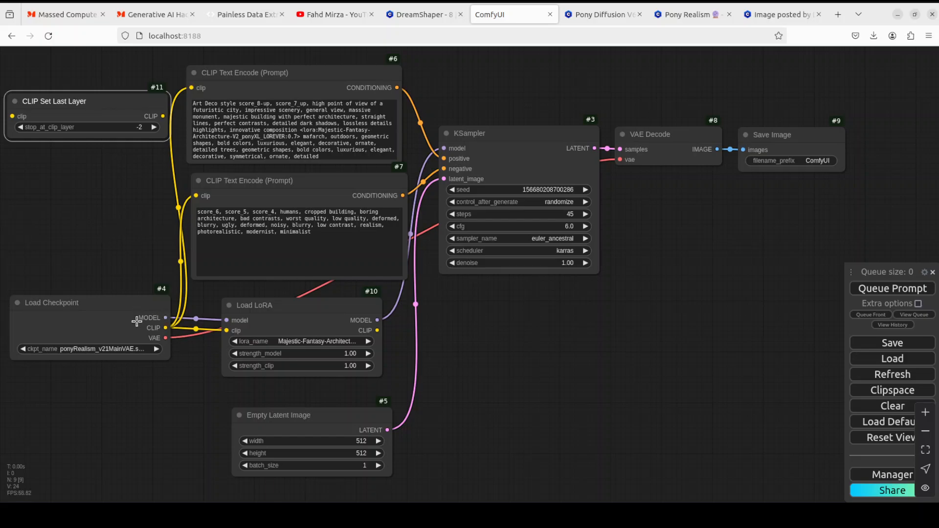
- Spread the nodes apart for room and connect the Load LoRA CLIP output to the CLIP Set Last Layer input
left_click_drag(146, 308, 127, 260)
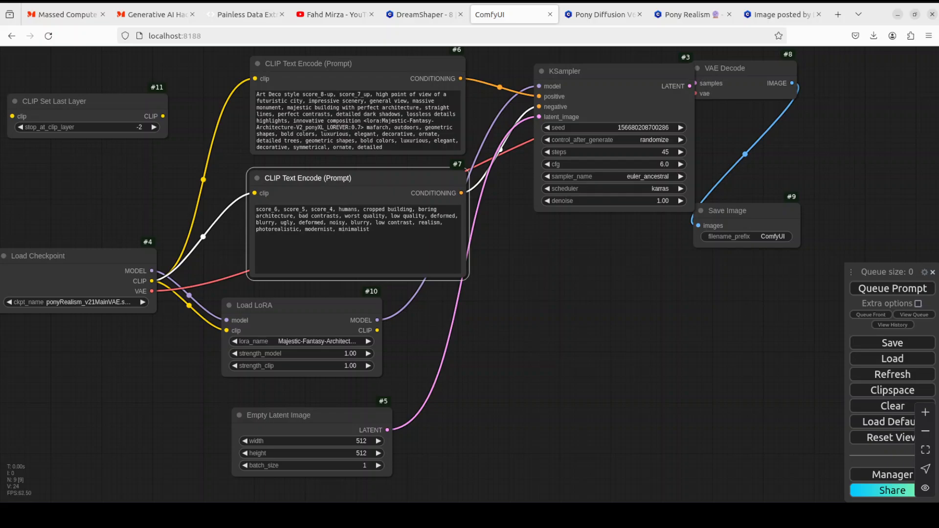
left_click_drag(120, 260, 87, 257)
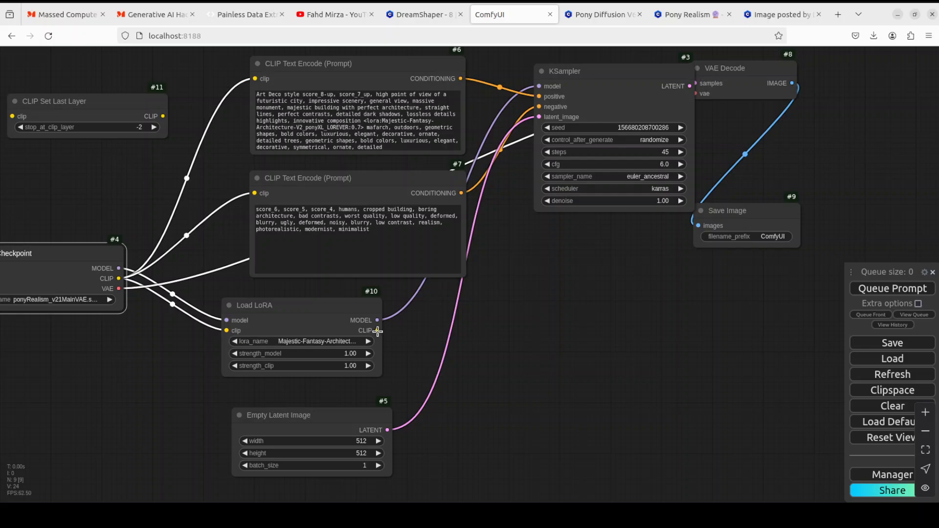
left_click_drag(377, 331, 12, 116)
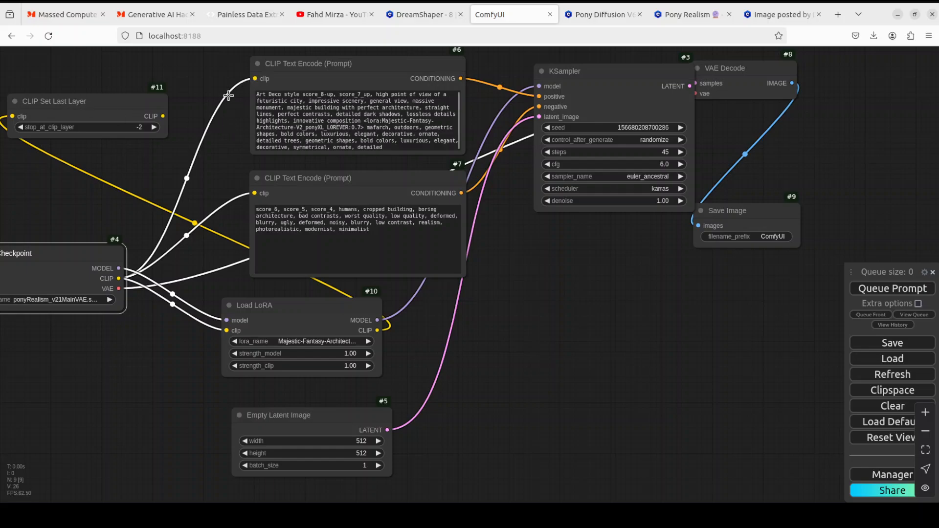
- Disconnect both prompt nodes from the checkpoint's CLIP and feed them from the CLIP Set Last Layer output instead
left_click_drag(255, 78, 125, 228)
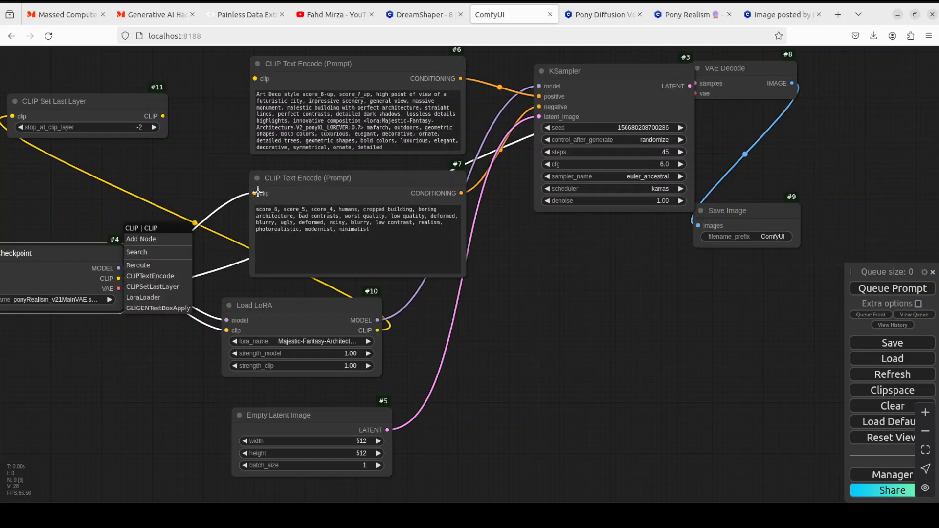
left_click_drag(255, 193, 131, 260)
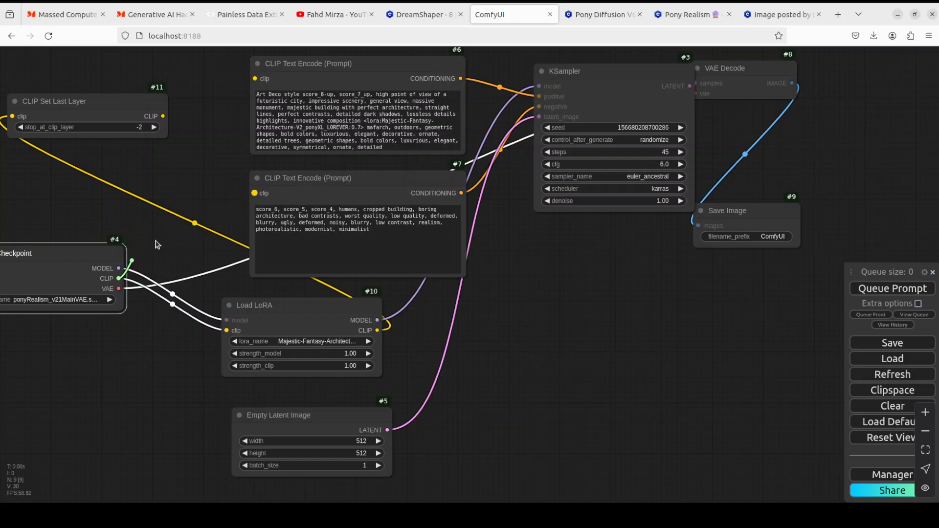
left_click_drag(163, 116, 255, 78)
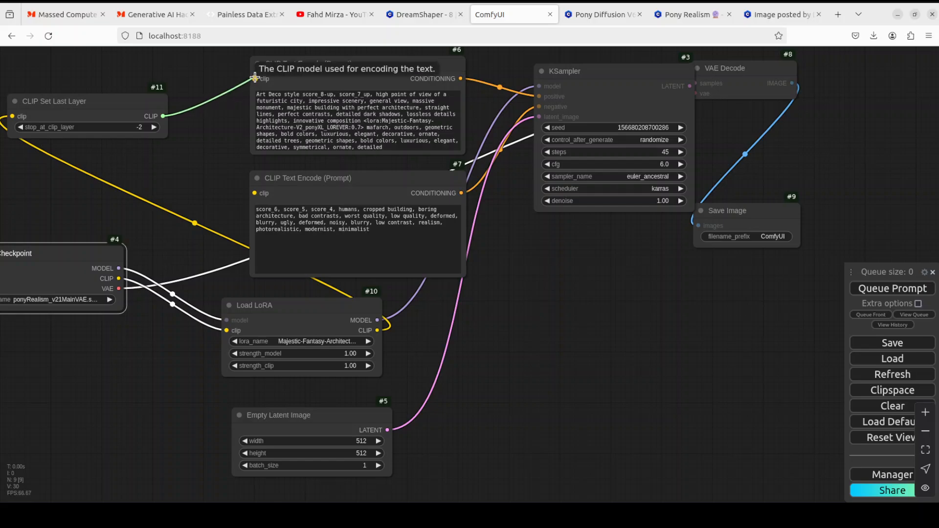
left_click_drag(163, 116, 254, 191)
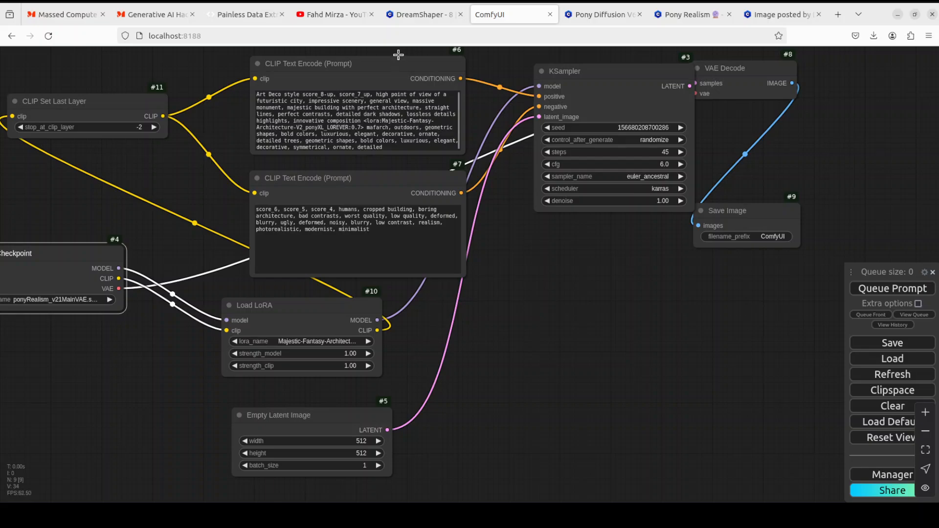
- Tidy the layout by repositioning the two prompt nodes, Load Checkpoint, CLIP Set Last Layer and the KSampler
left_click_drag(365, 62, 301, 62)
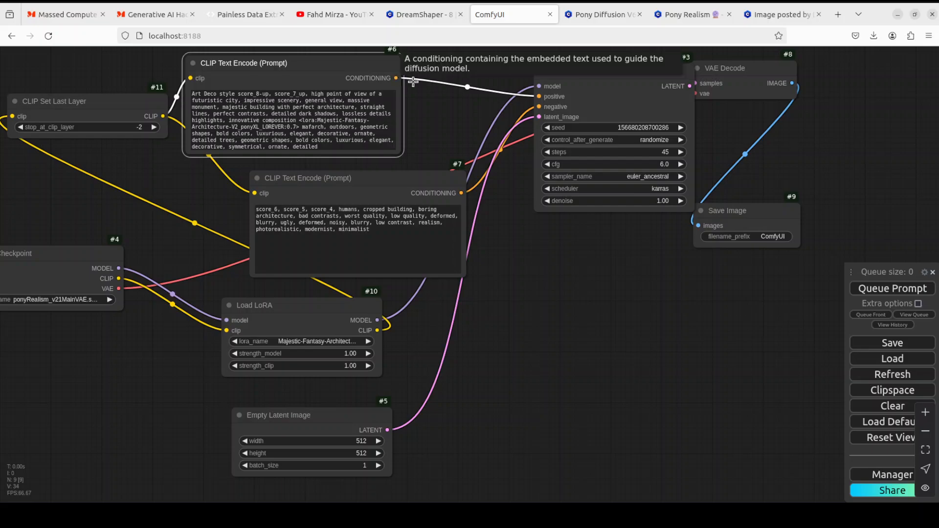
mouse_move(429, 175)
left_mouse_down()
mouse_move(391, 168)
mouse_move(437, 170)
left_mouse_up()
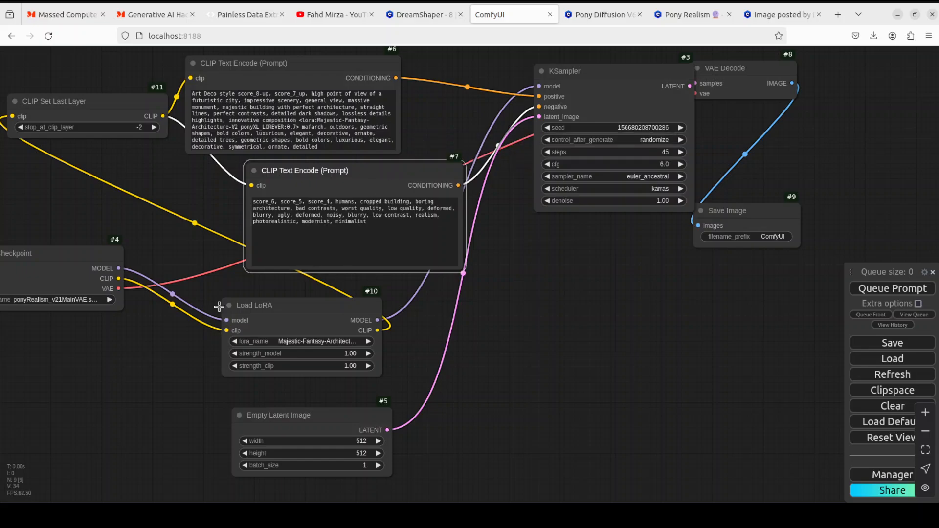
left_click_drag(47, 254, 97, 248)
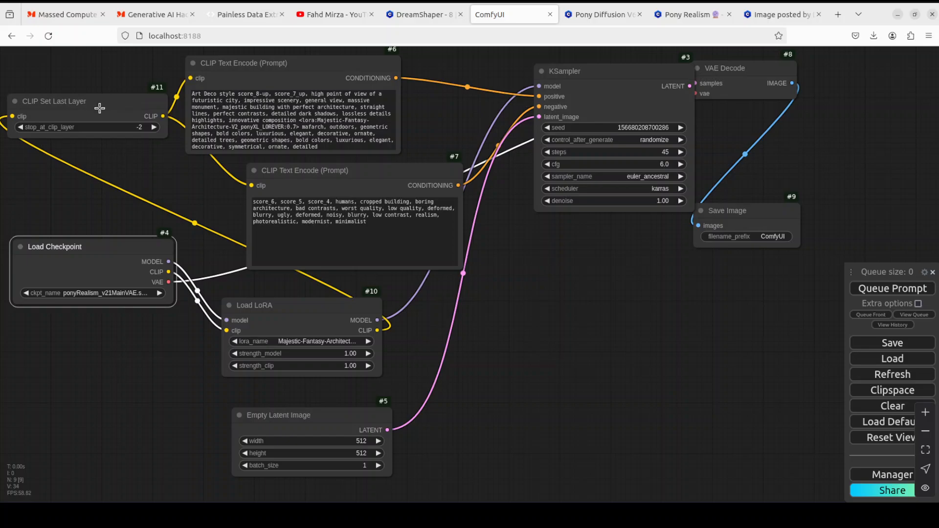
left_click_drag(104, 103, 102, 101)
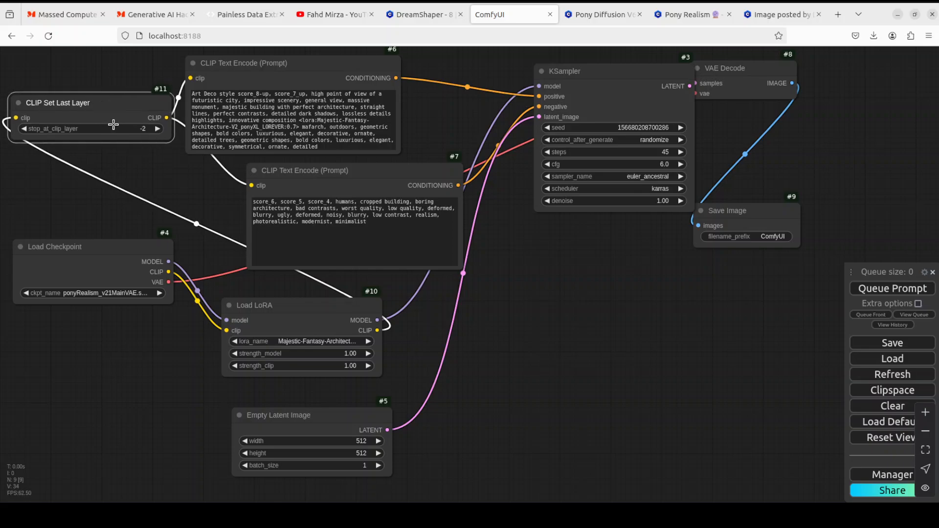
left_click_drag(244, 64, 280, 62)
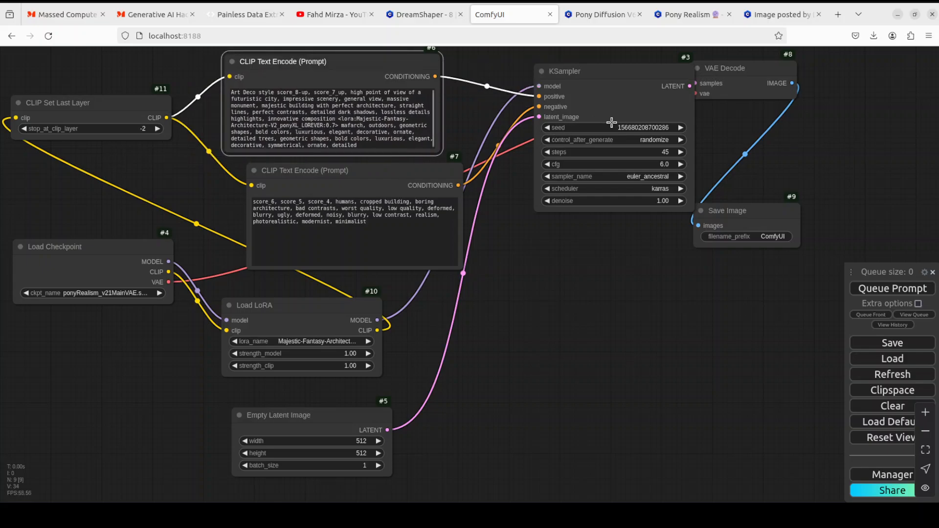
left_click_drag(610, 75, 582, 73)
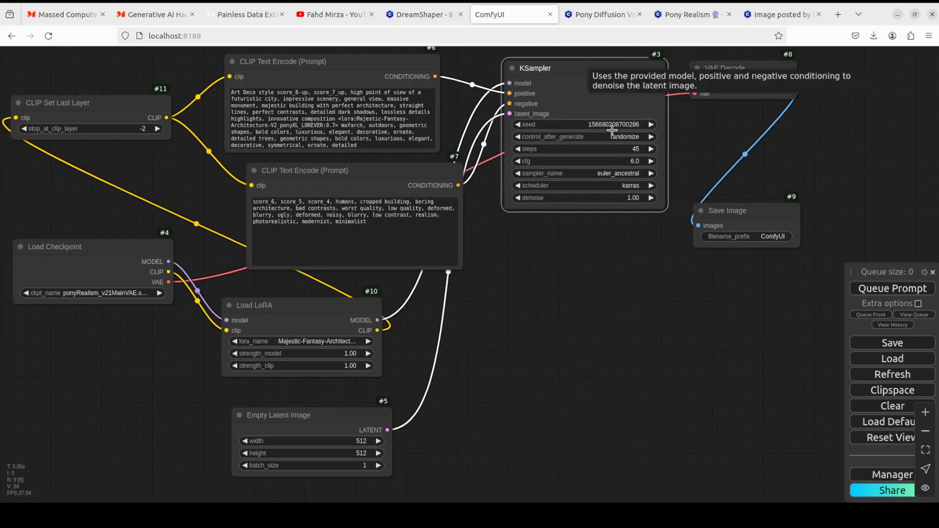
- Replace the Save Image node with a Preview Image node connected to the VAE Decode image output
left_click_drag(732, 209, 715, 217)
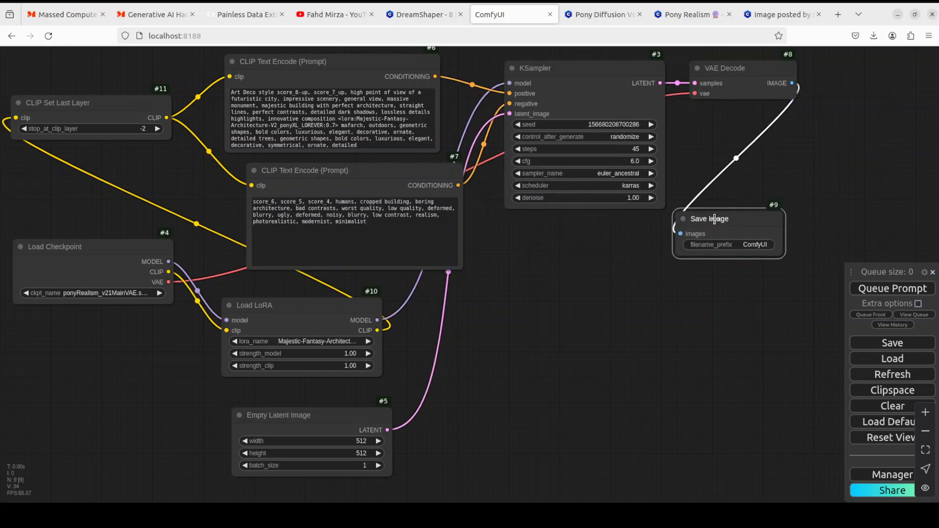
key("Delete")
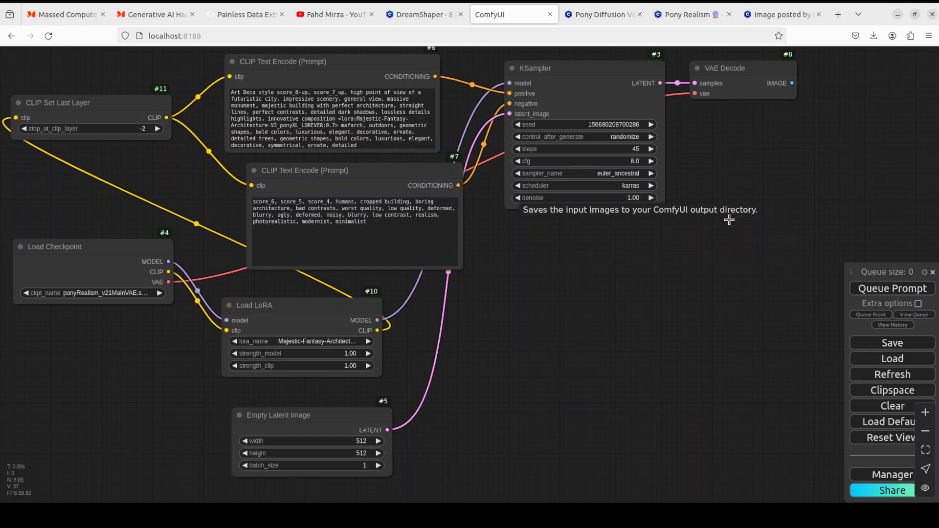
double_click(562, 251)
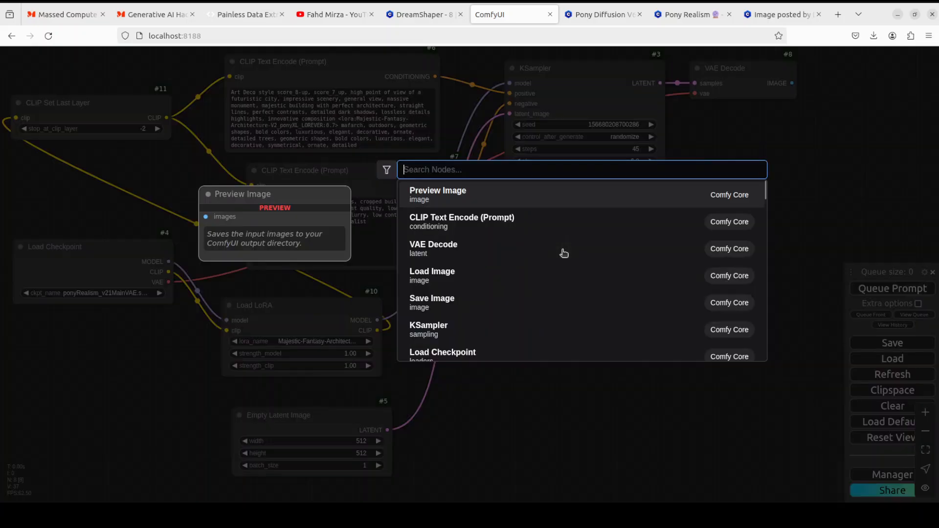
left_click(457, 198)
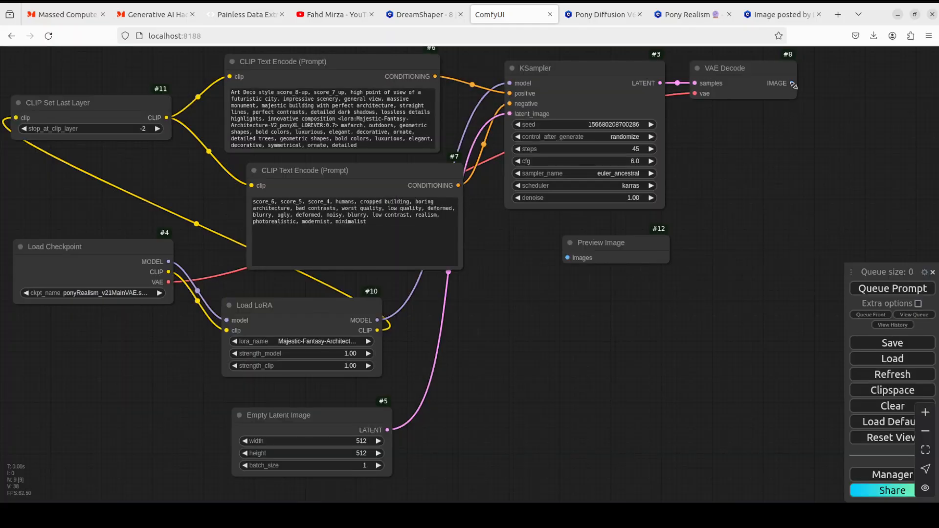
left_click_drag(793, 84, 568, 258)
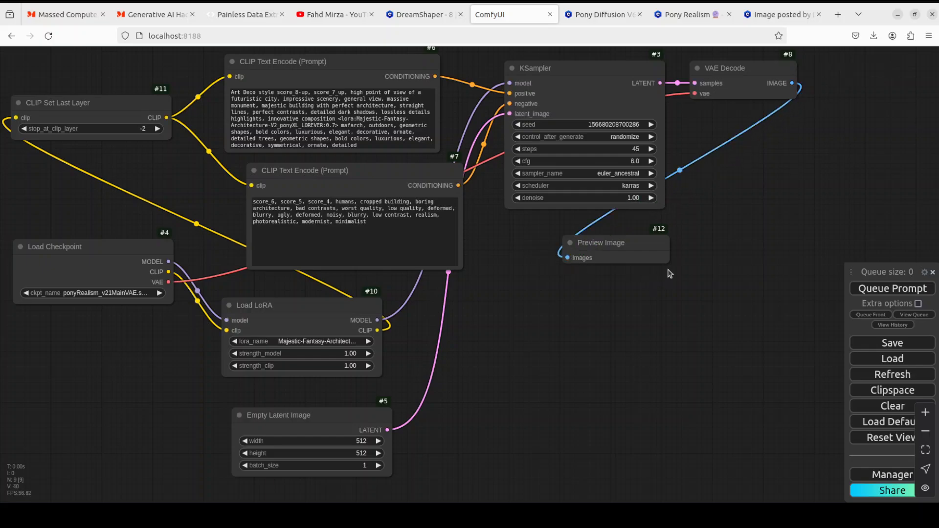
- Enlarge the Preview Image node and position it just below the KSampler
left_click_drag(666, 261, 789, 318)
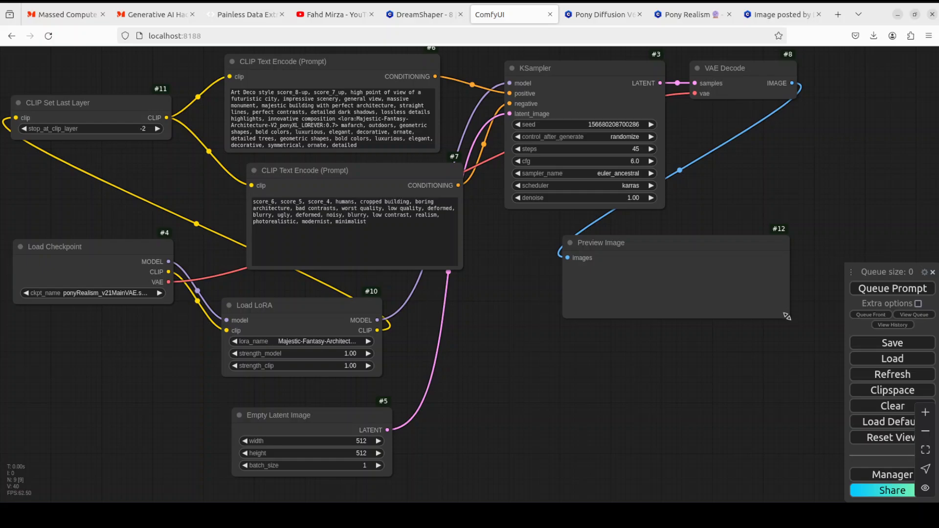
left_click_drag(787, 317, 828, 489)
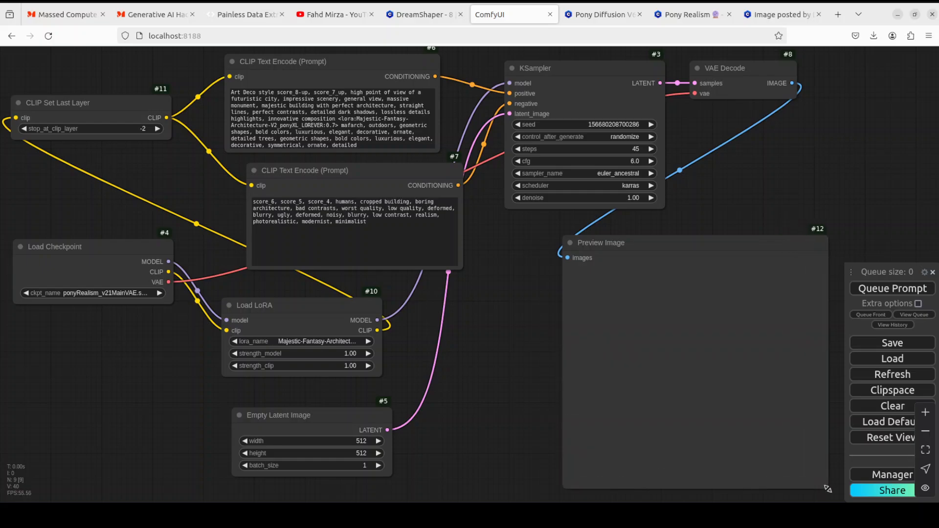
left_click_drag(681, 247, 638, 236)
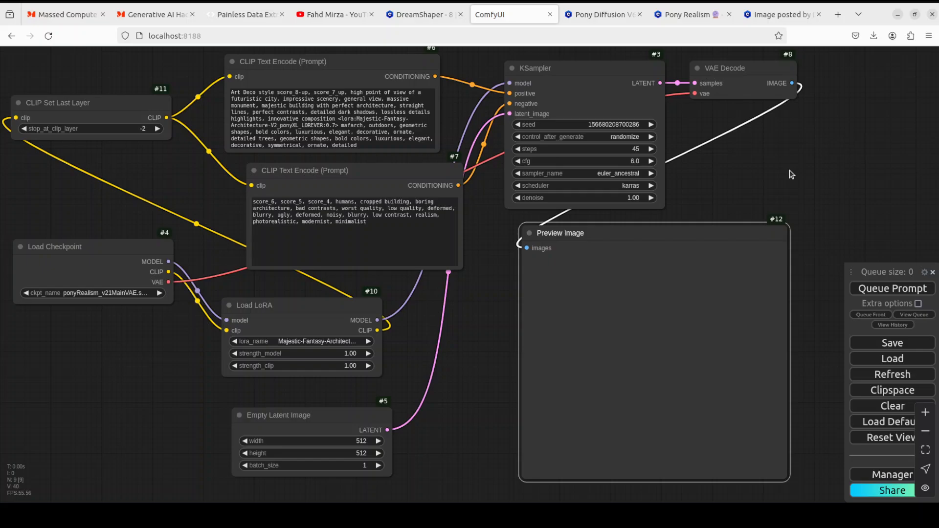
- Review the Civitai example image and its generation data, and queue the workflow to generate the first image
left_click(791, 14)
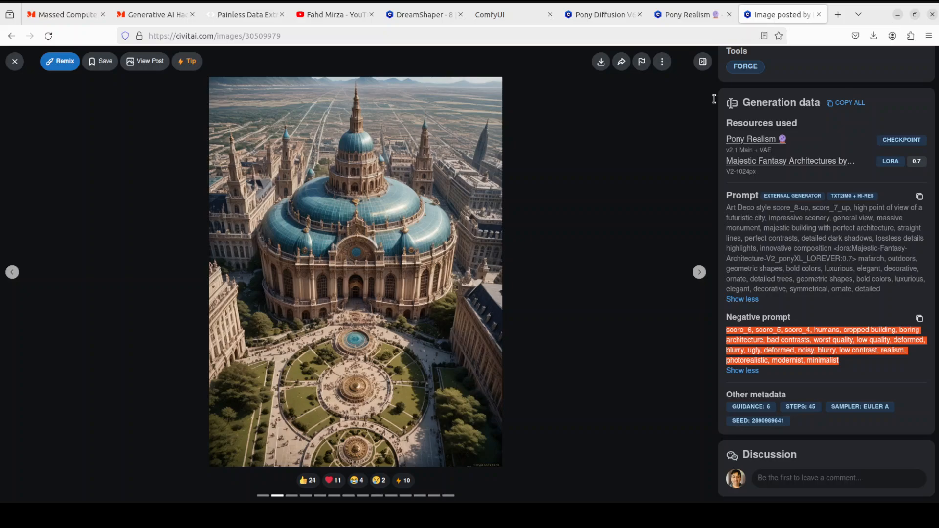
left_click(496, 15)
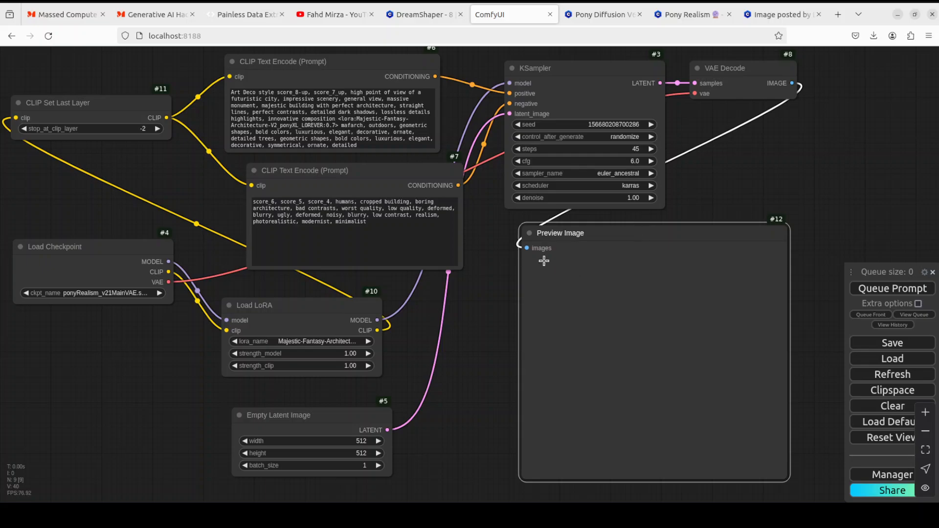
left_click(880, 290)
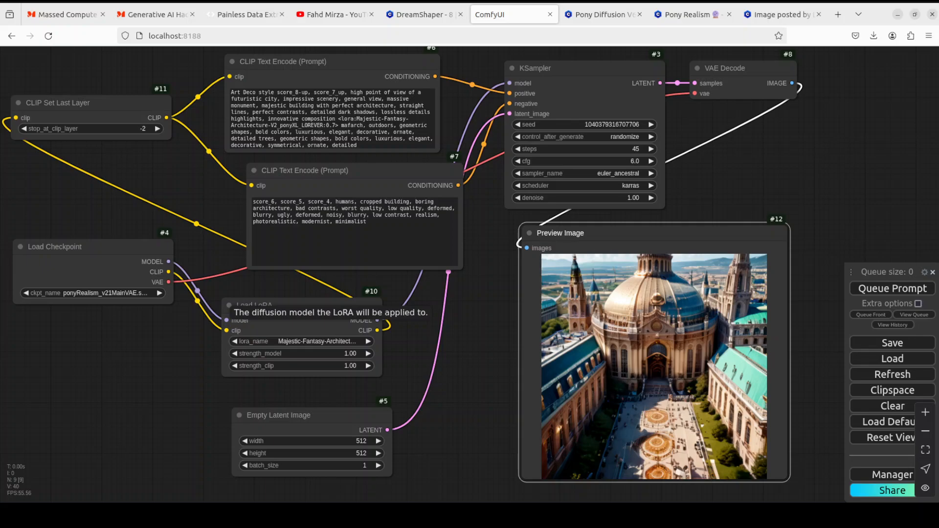
- Examine the positive prompt in its CLIP Text Encode node, including the embedded Majestic Fantasy Architecture LoRA tag
left_click(298, 112)
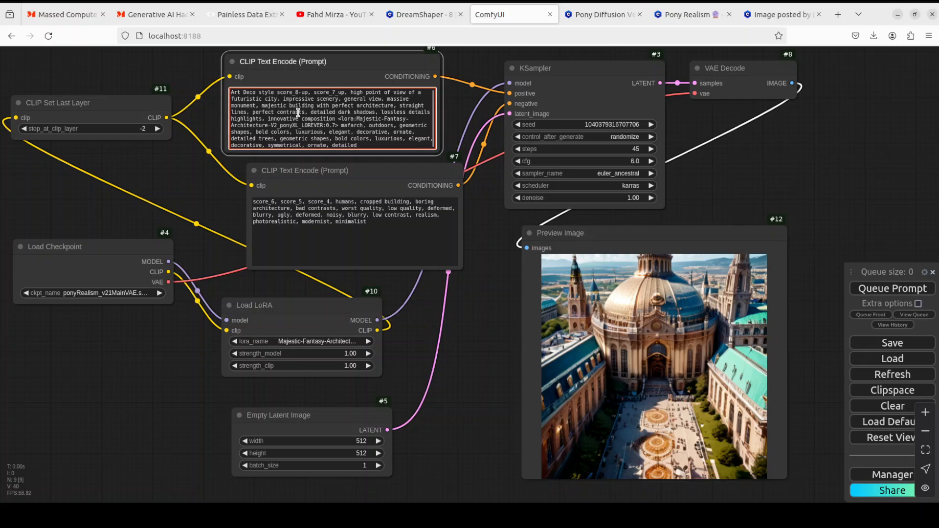
key("ctrl+a")
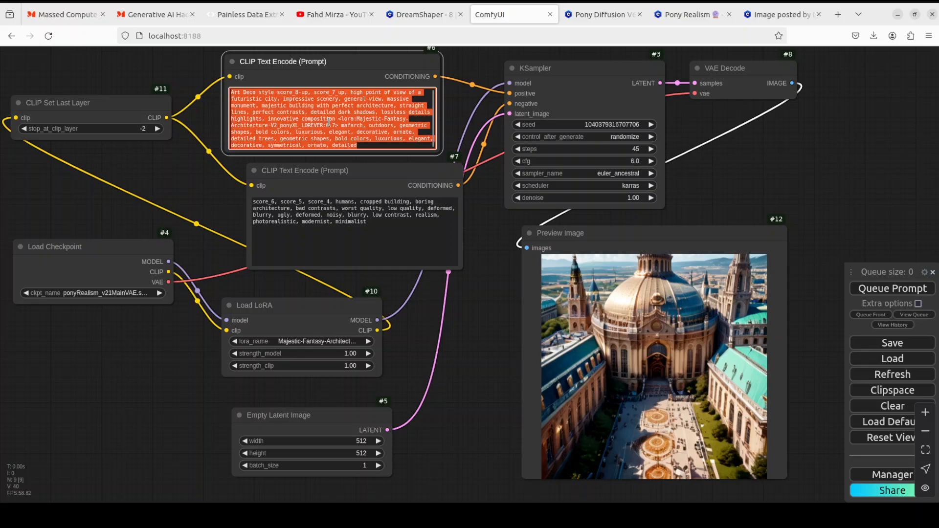
key("Right")
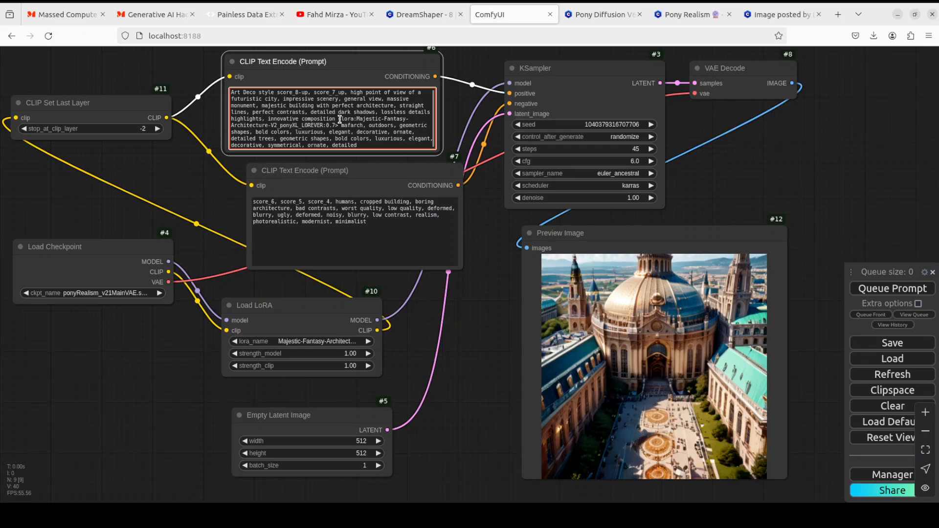
scroll(475, 271, "up", 2)
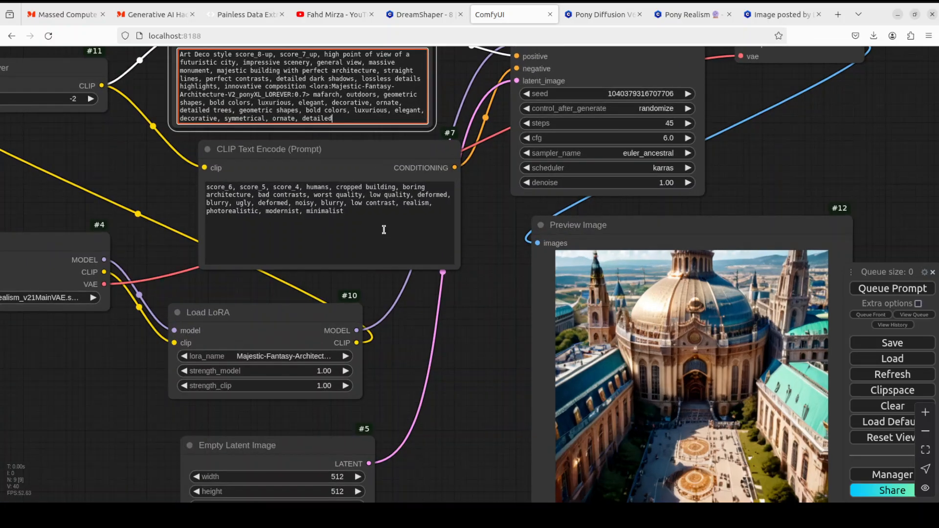
left_click_drag(261, 160, 282, 260)
scroll(298, 257, "up", 3)
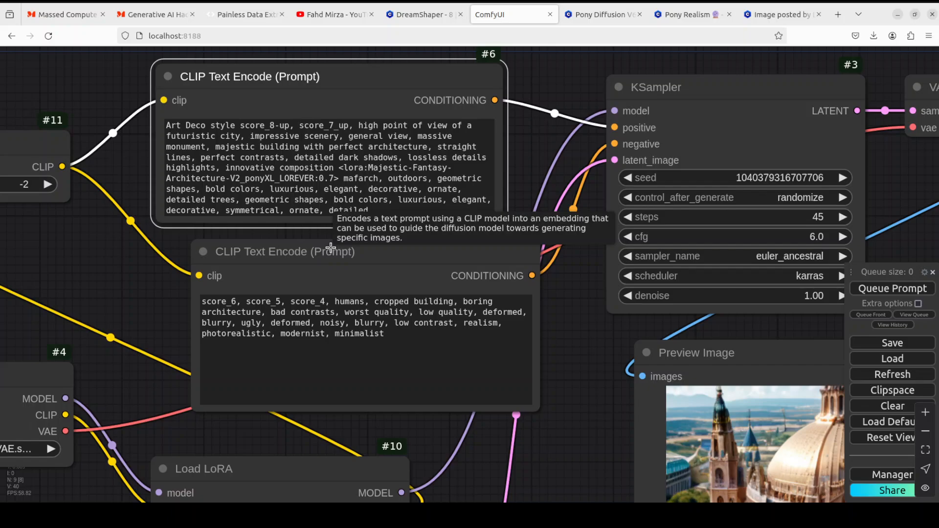
left_click_drag(80, 263, 245, 243)
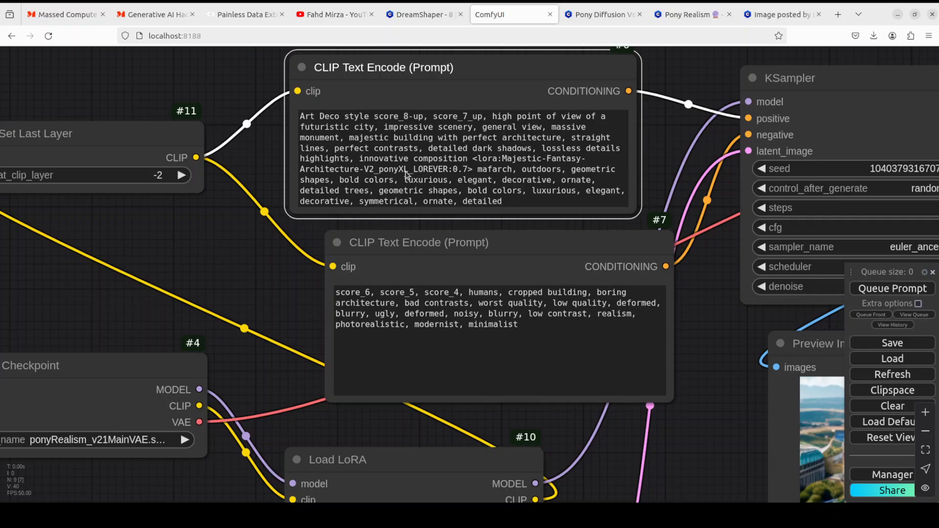
left_click_drag(473, 159, 475, 172)
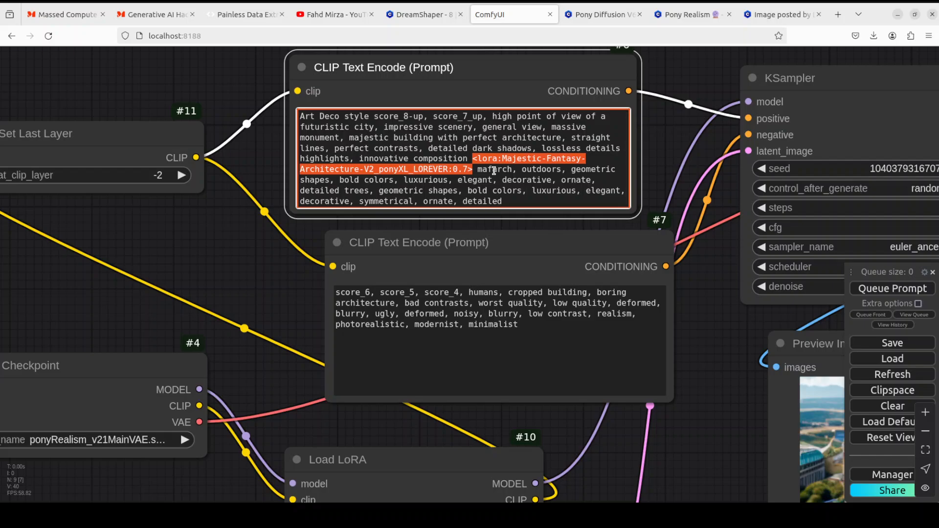
key("Left")
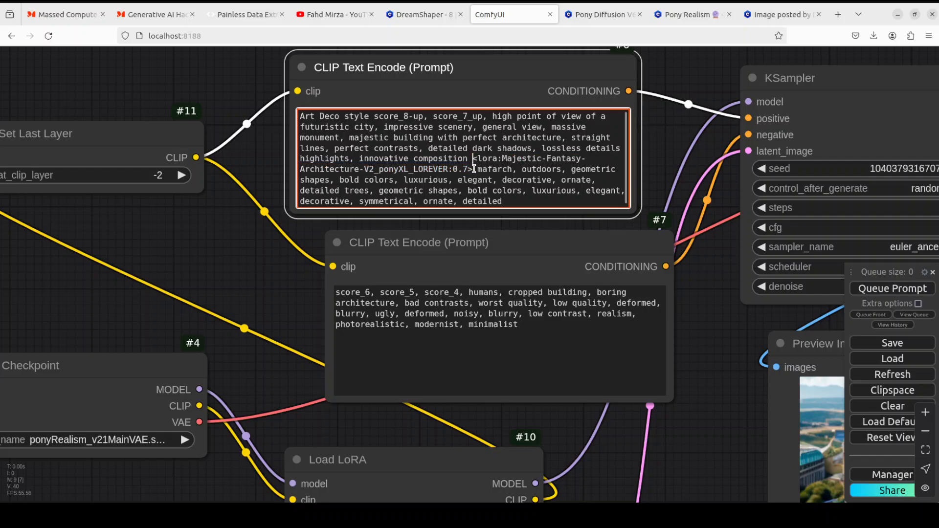
left_click(711, 294)
- Queue the workflow again with the same prompts to generate another image
left_click_drag(711, 294, 576, 265)
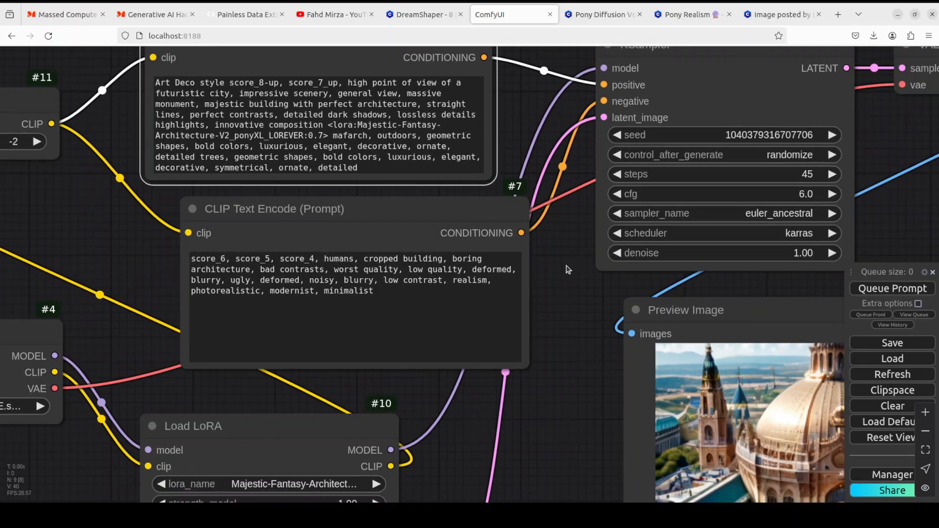
scroll(568, 269, "down", 2)
scroll(568, 269, "down", 1)
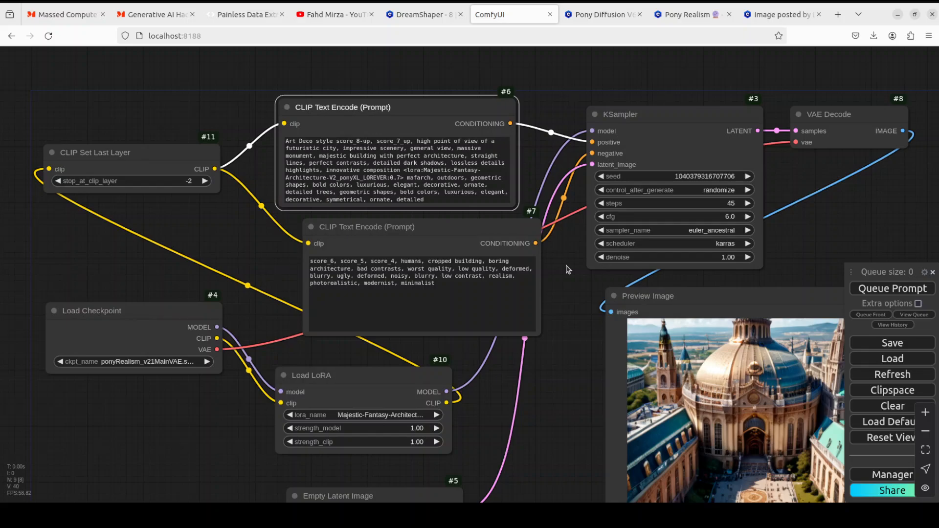
left_click_drag(569, 296, 499, 239)
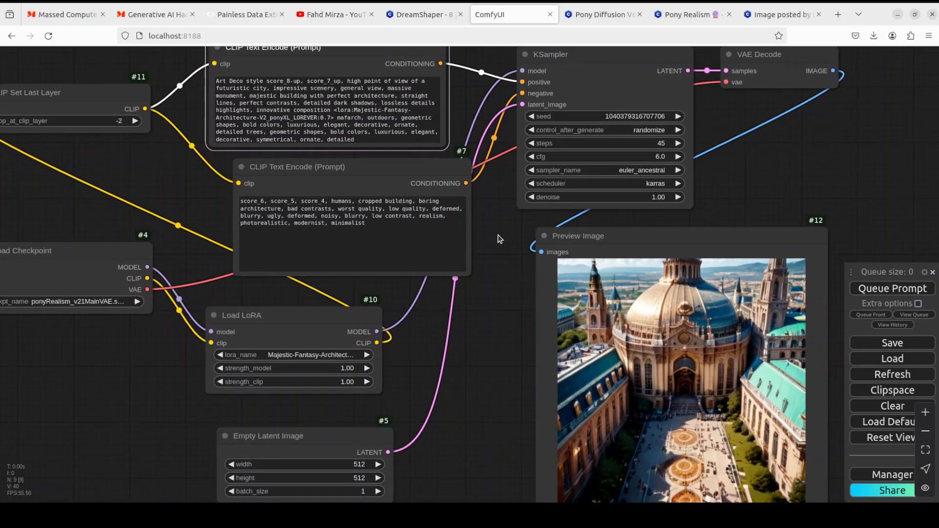
scroll(498, 239, "down", 1)
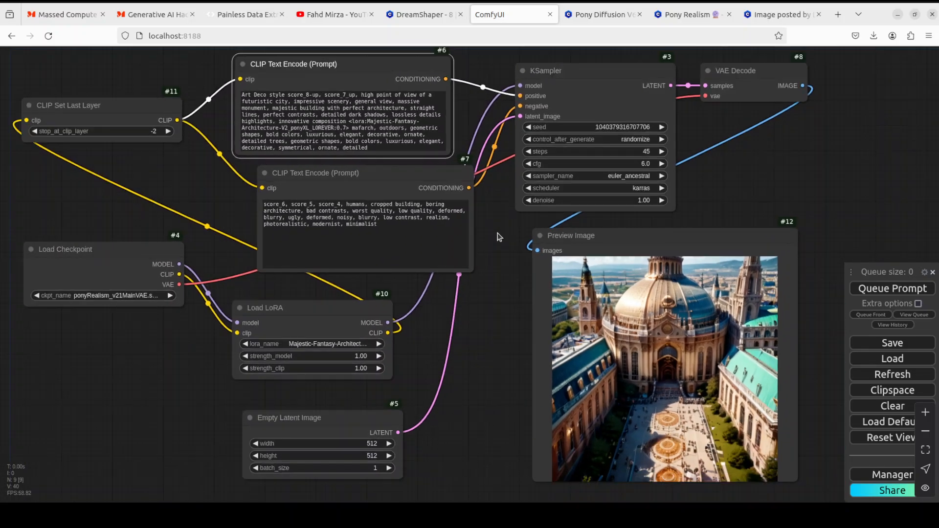
left_click(908, 292)
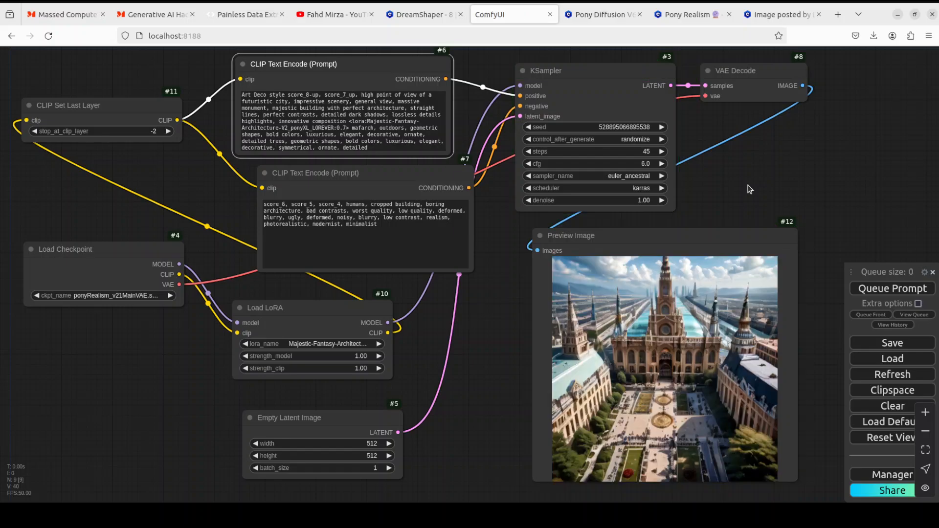
left_click(770, 16)
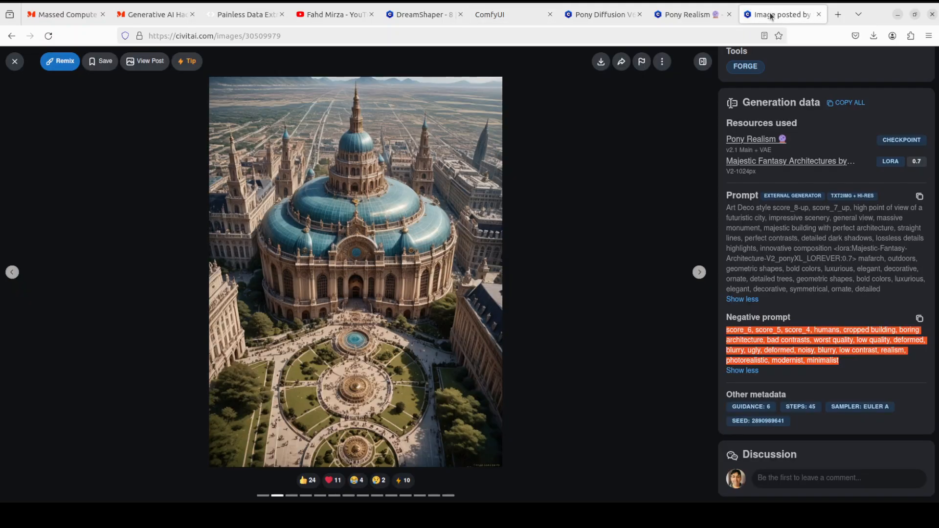
left_click_drag(753, 422, 784, 423)
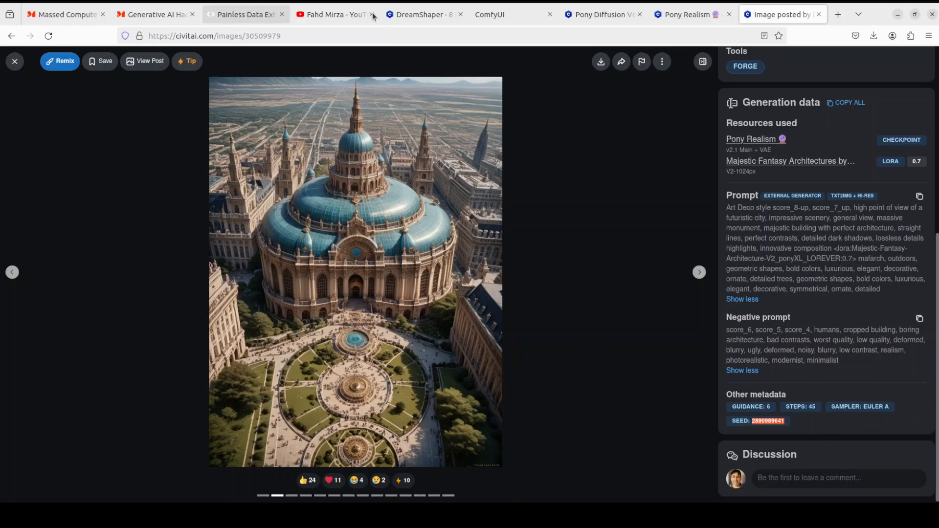
left_click(507, 14)
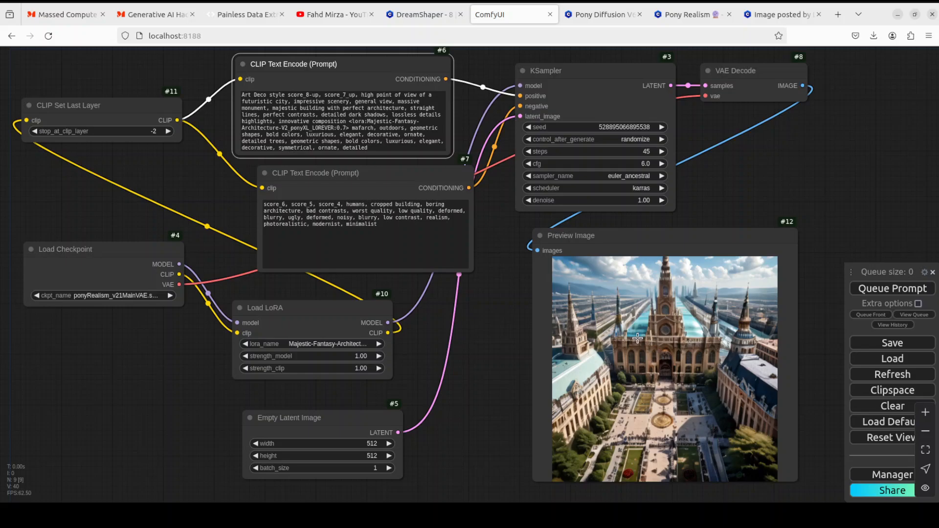
left_click(628, 127)
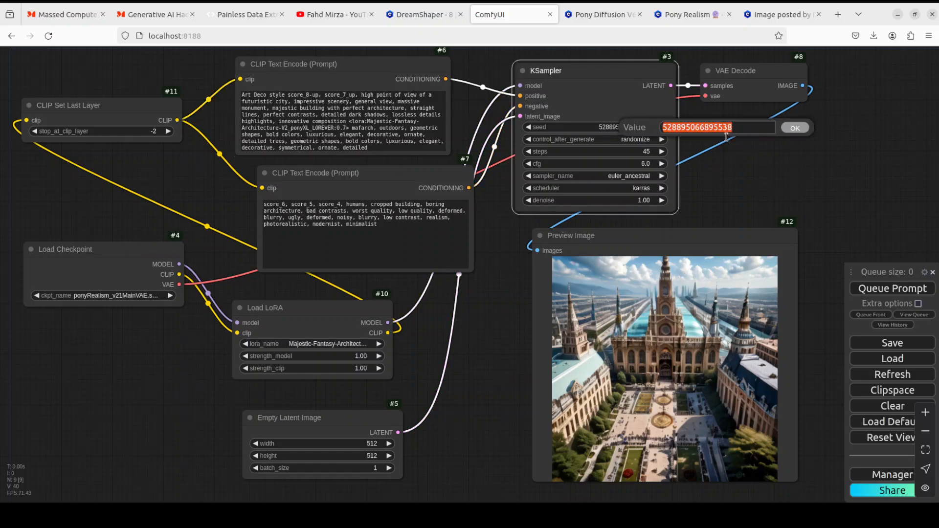
key("ctrl+v")
left_click(794, 129)
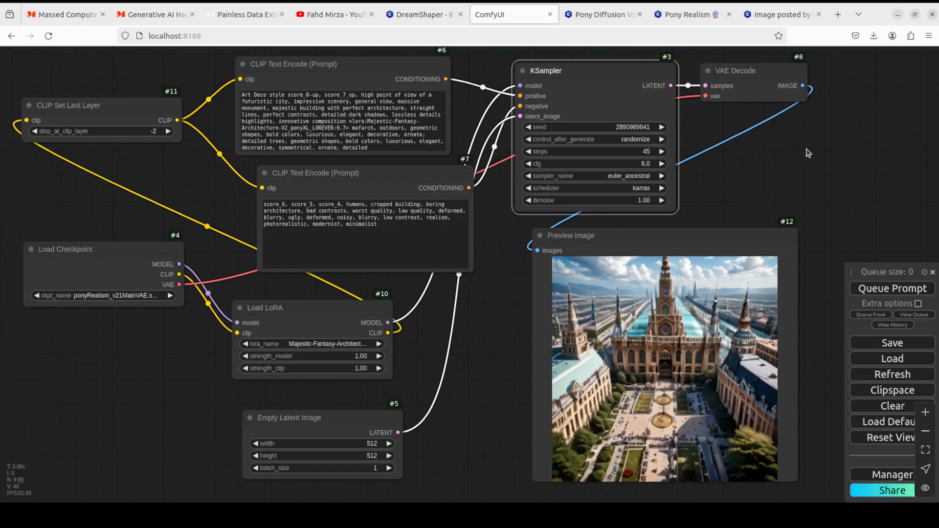
left_click(894, 290)
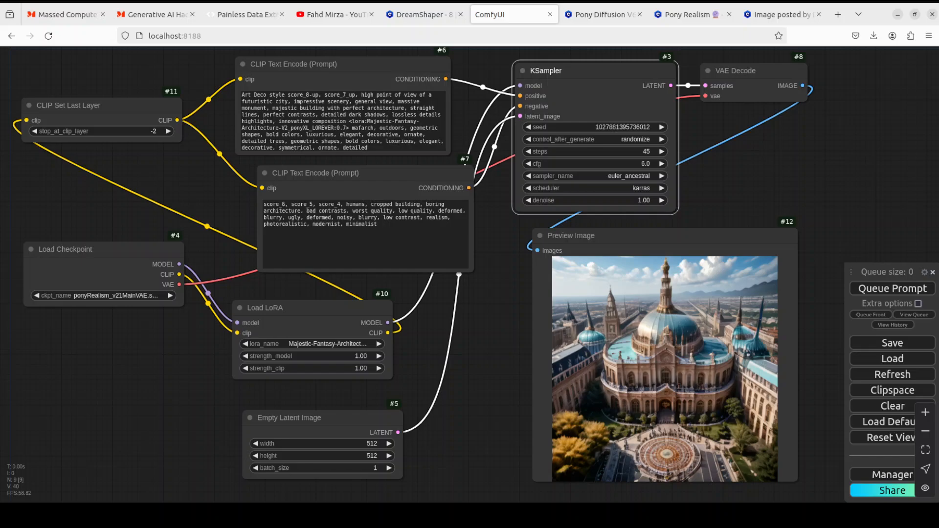
- Replace the positive prompt with the variant describing a city by night with a huge golden dome, and generate the image
left_click(334, 122)
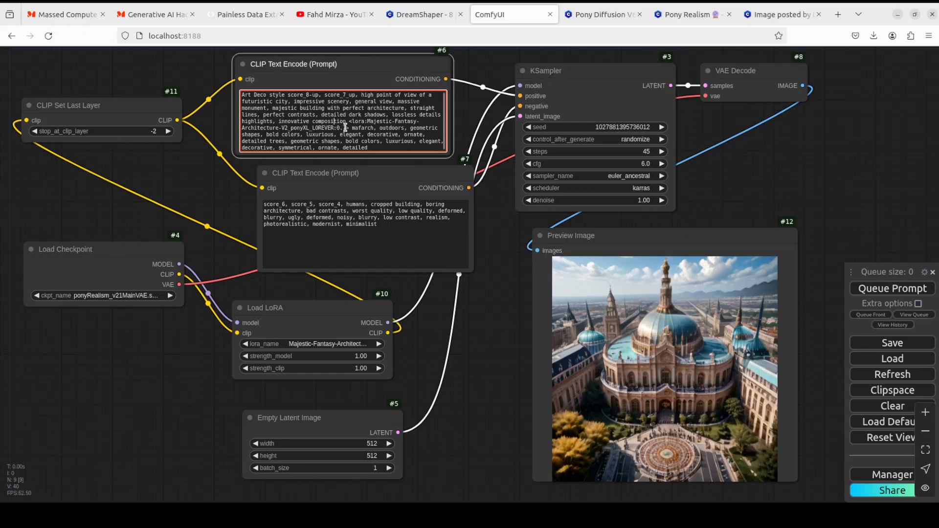
key("ctrl+a")
type("Art Deco style score_8-up, score_7_up, high point of view of a city by night, impressive scenery, general view, massive monument, majestic building with perfect architecture, huge golden dome, straight lines, perfect contrasts, detailed dark shadows, lossless details highlights, innovative composition <lora:Majestic-Fantasy-Architecture-V2_ponyXL_LOREVER:0.7> mafarch, outdoors, geometric shapes, bold colors, luxurious, elegant, decorative, ornate, geometric shapes, bold colors, luxurious, elegant, decorative, symmetrical, ornate, detailed")
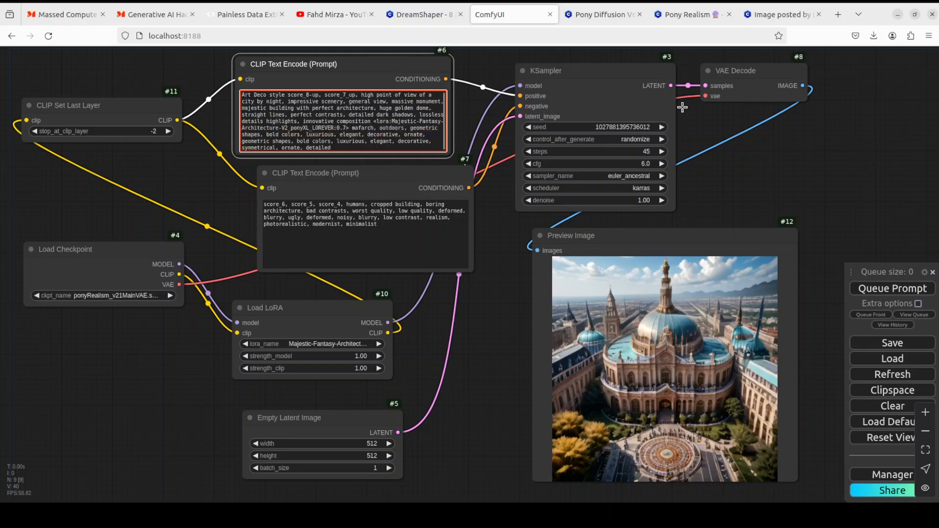
left_click(890, 292)
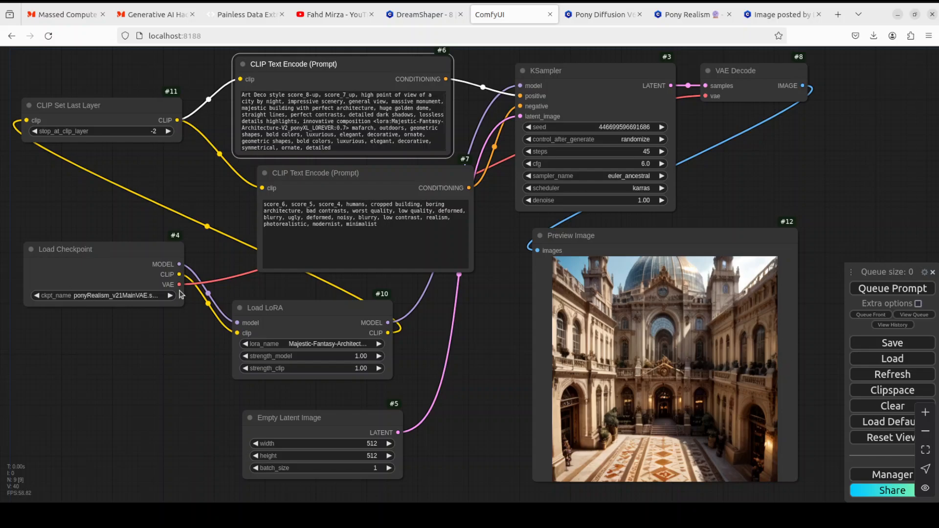
left_click(364, 141)
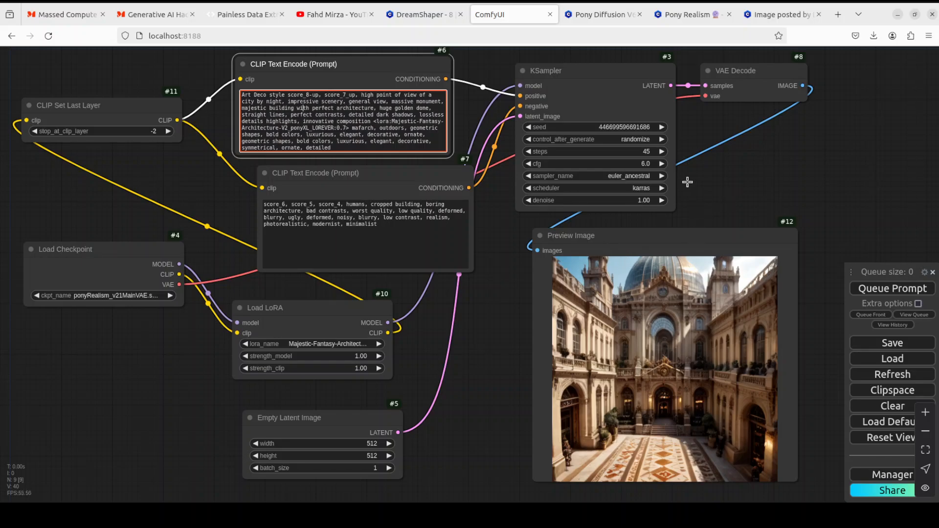
left_click(634, 177)
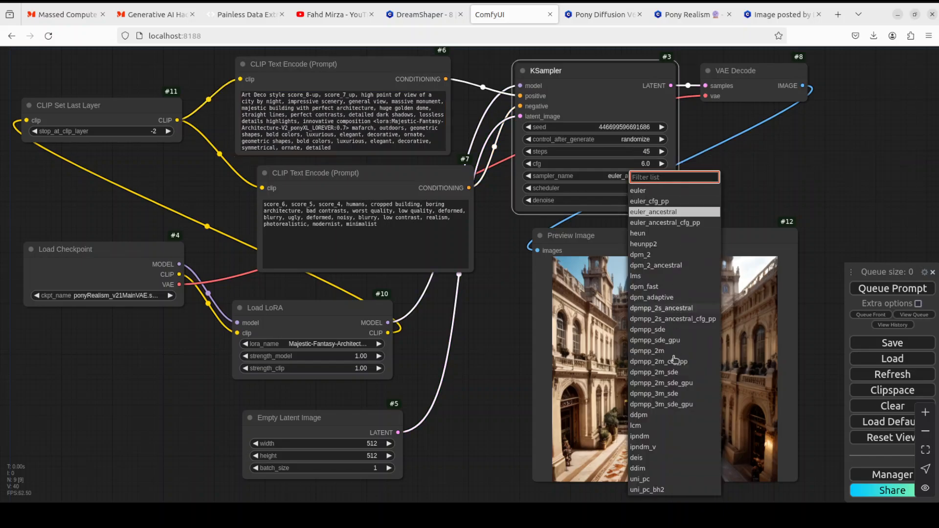
left_click(762, 164)
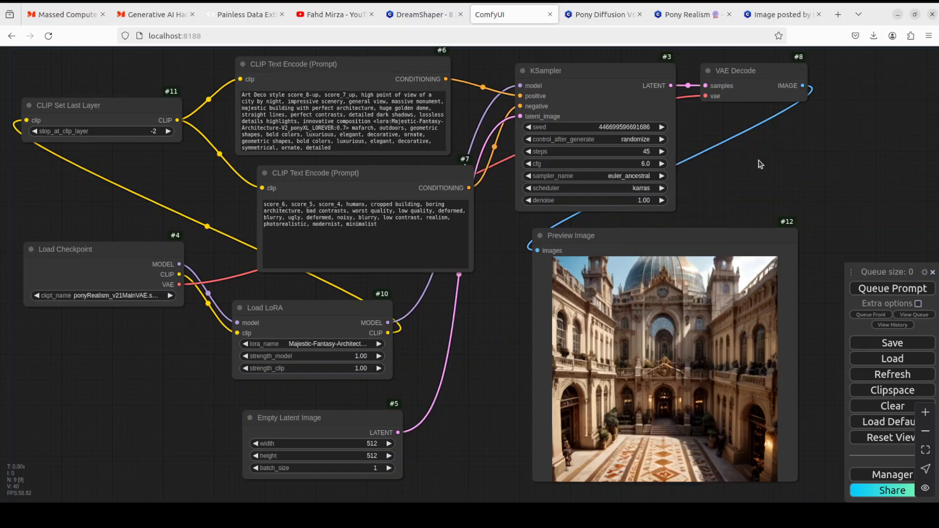
- Switch the Load Checkpoint node to ponyDiffusionV6XL_v6StartWithThisOne.safetensors and generate an image with the same prompts
left_click(106, 295)
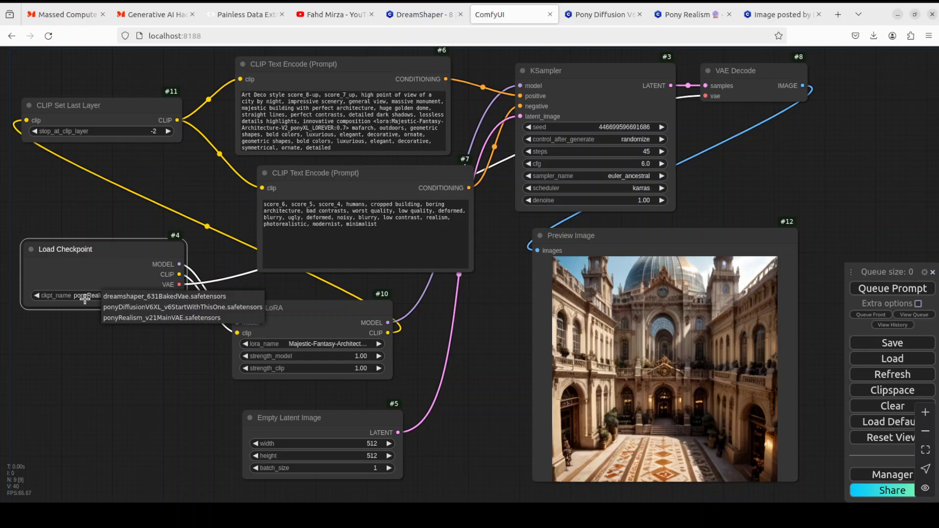
left_click(142, 309)
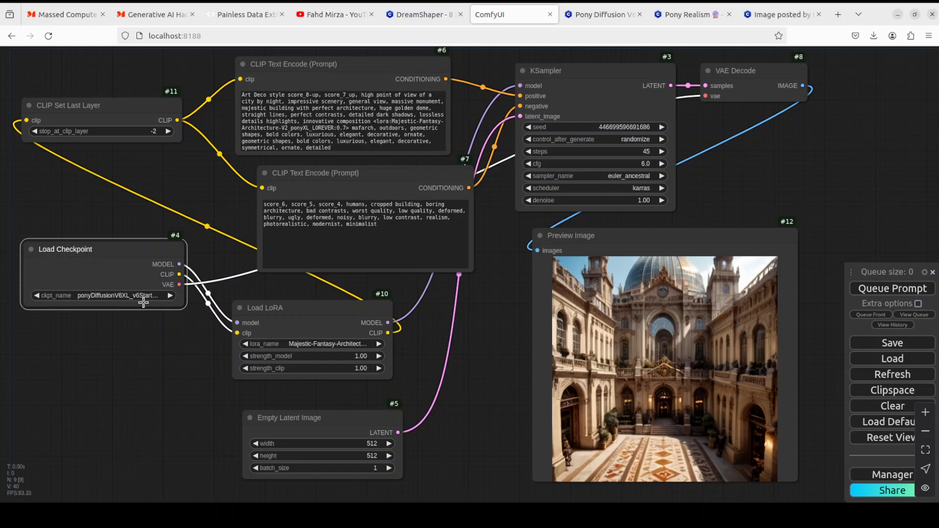
left_click(871, 293)
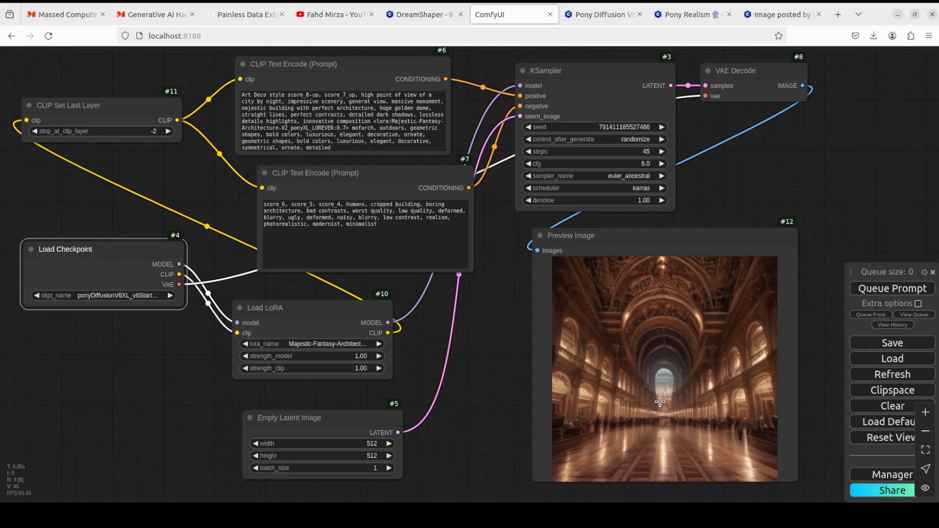
- Set the Load Checkpoint node back to ponyRealism_v21MainVAE.safetensors and queue another generation
left_click(116, 295)
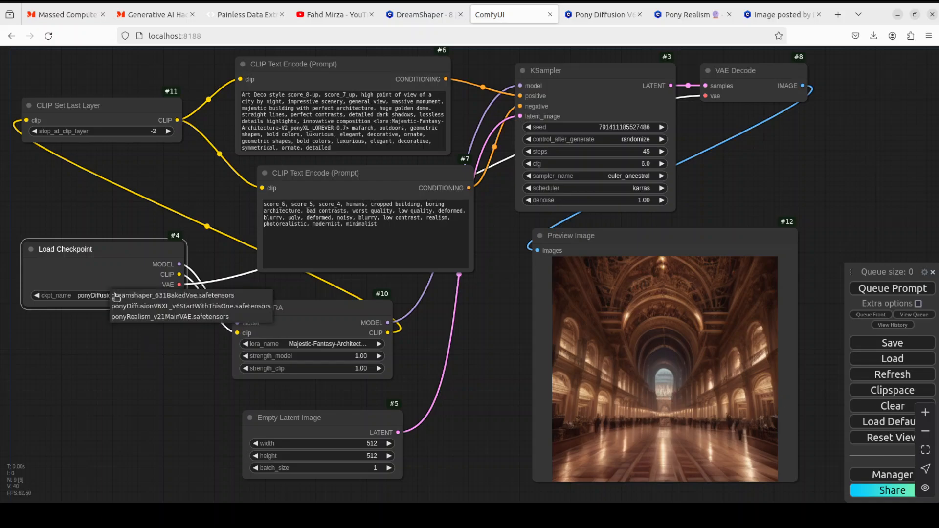
left_click(132, 316)
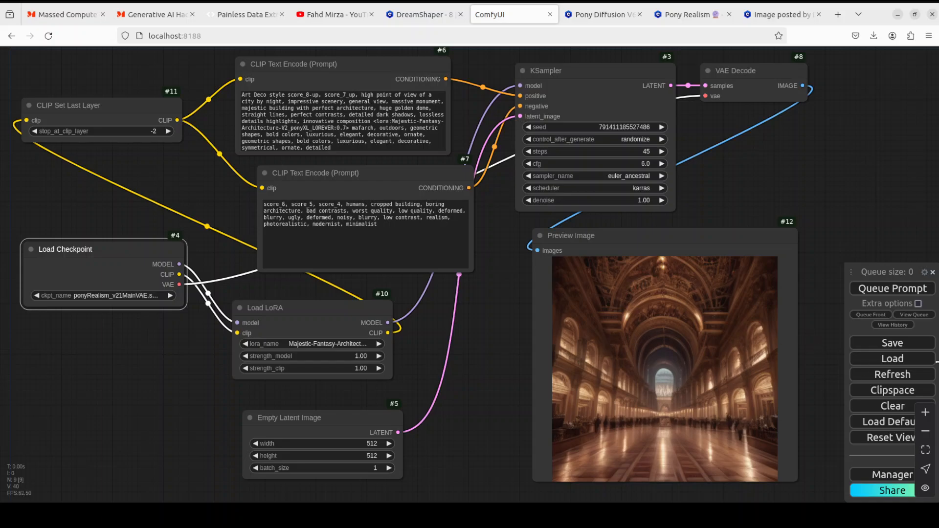
left_click(876, 293)
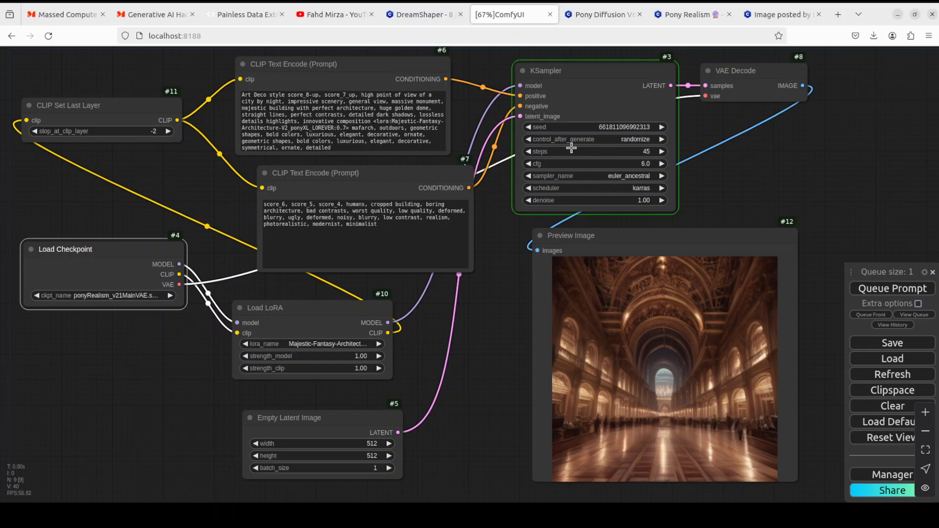
- Switch to the terminal, run nvidia-smi to check the GPU memory usage during generation, and return to the ComfyUI workflow
key("alt+Tab")
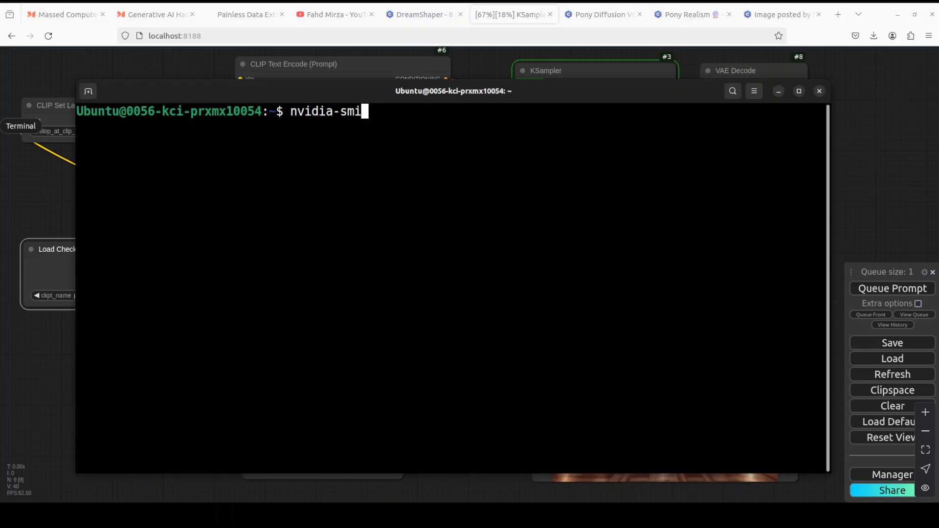
key("Return")
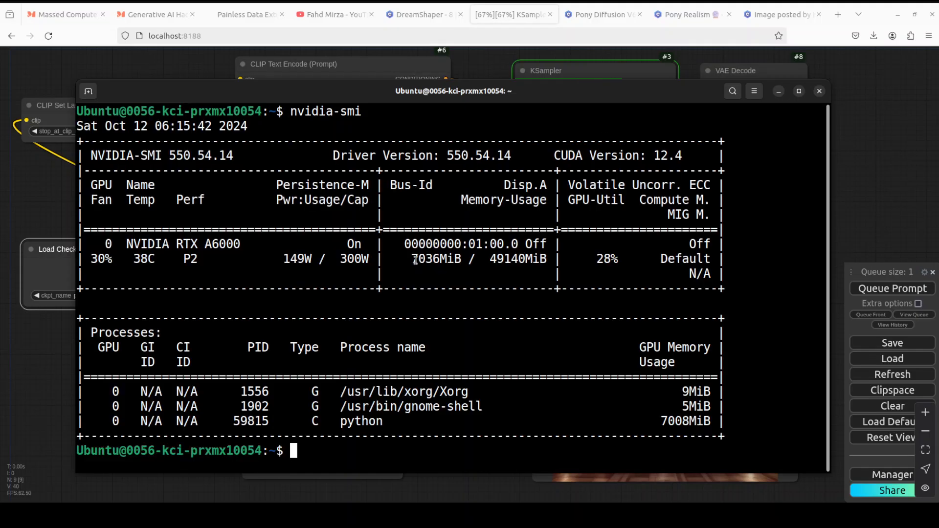
left_click_drag(411, 259, 466, 260)
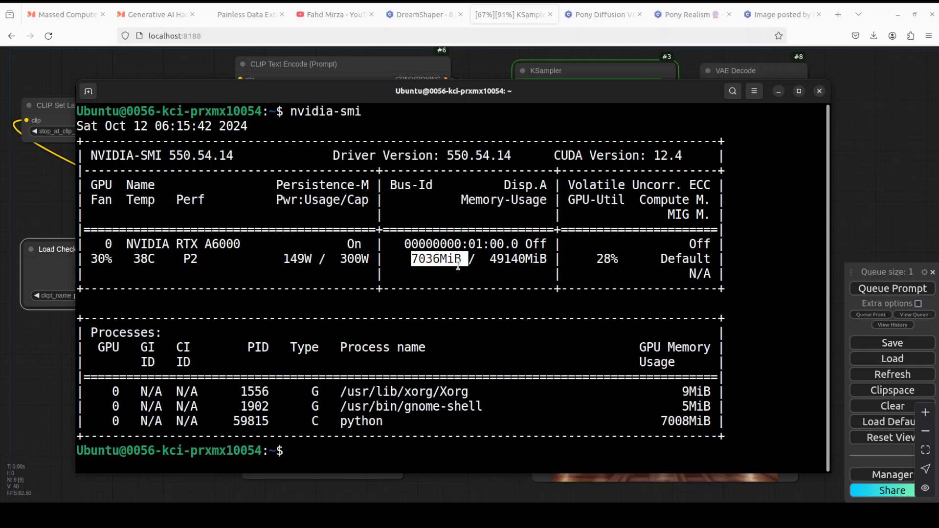
left_click(778, 91)
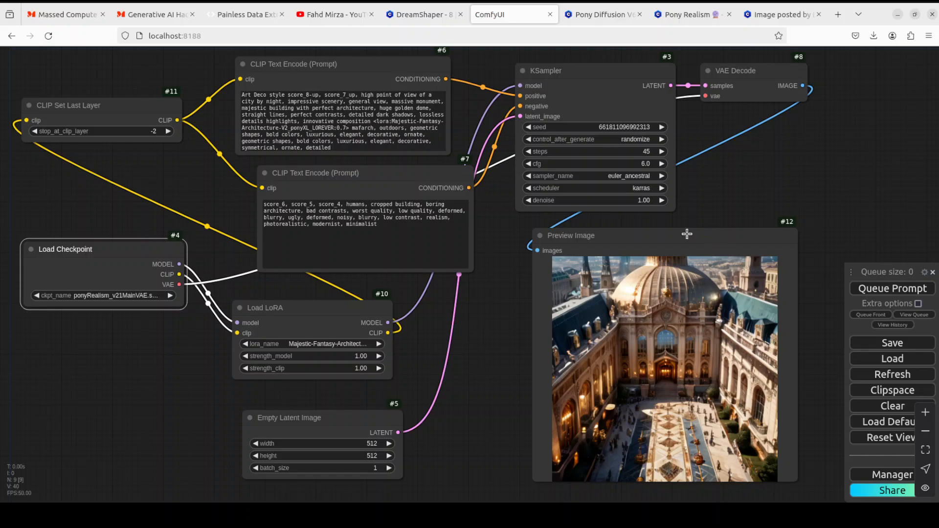
- View the already open AgentQL homepage, Civitai Pony Realism model page and YouTube channel search results for denoise
left_click(245, 14)
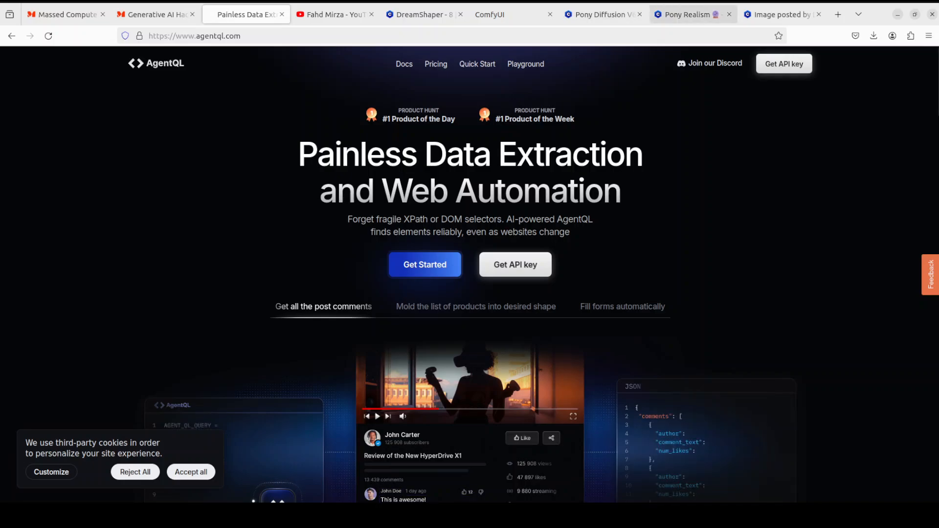
left_click(680, 16)
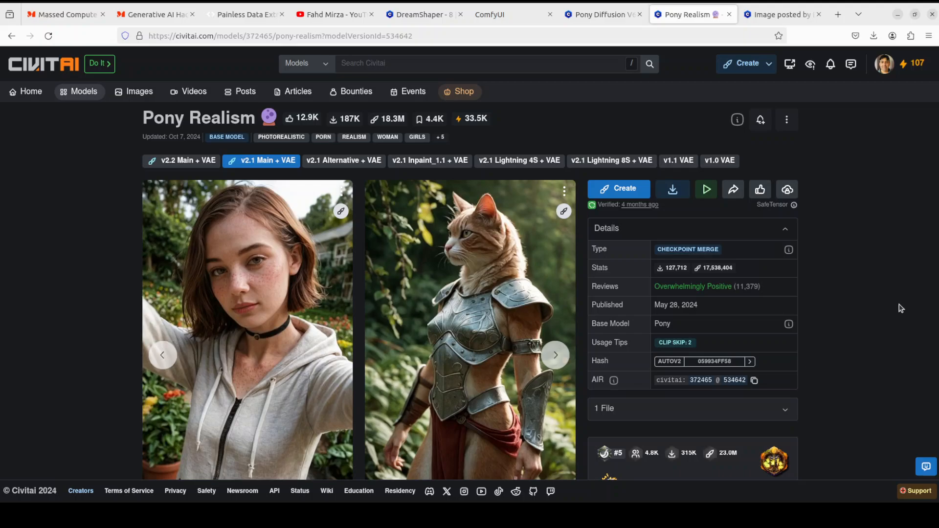
left_click(326, 16)
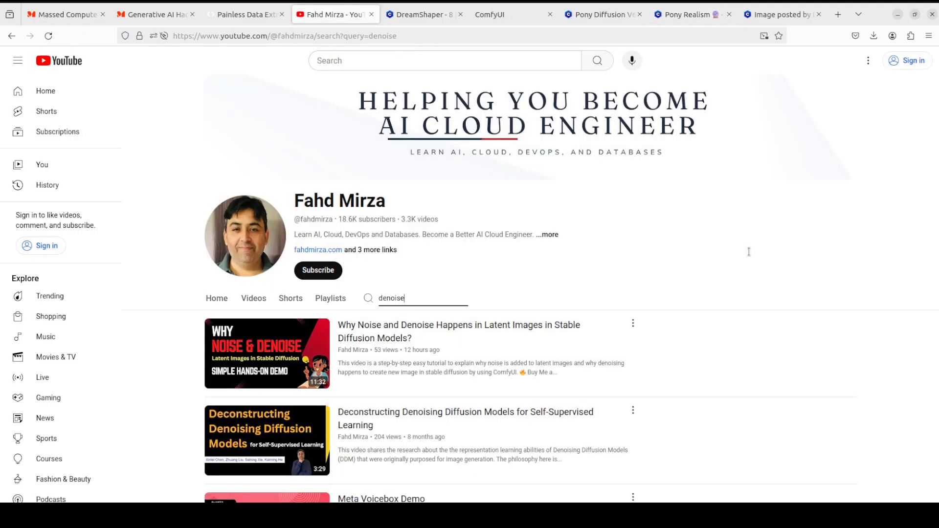